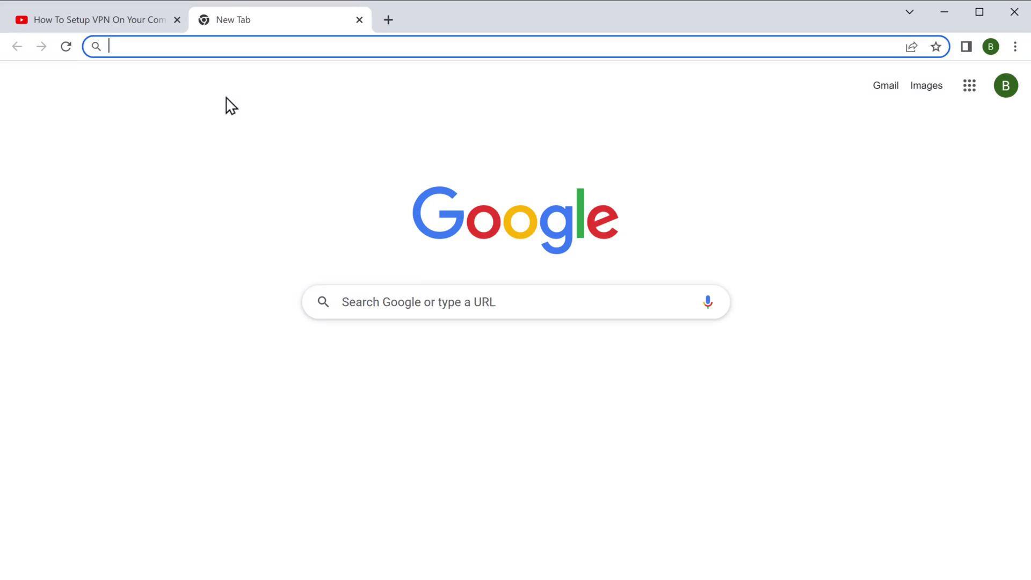
Search Google for 'What Is My IP' to note the public IP, then return to the VPN tutorial
{"action": "type", "text": "What Is My IP"}
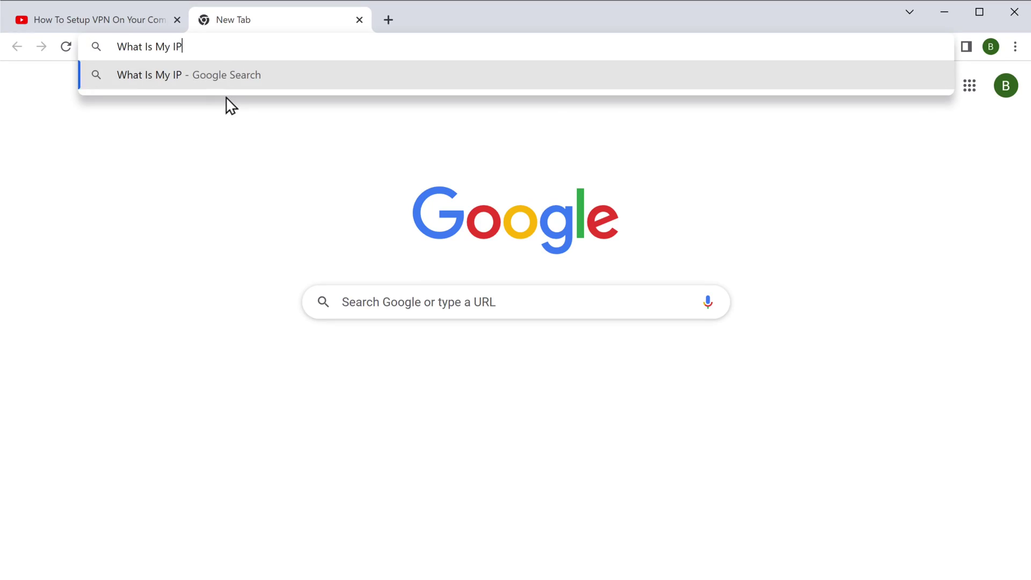
{"action": "key", "text": "Return"}
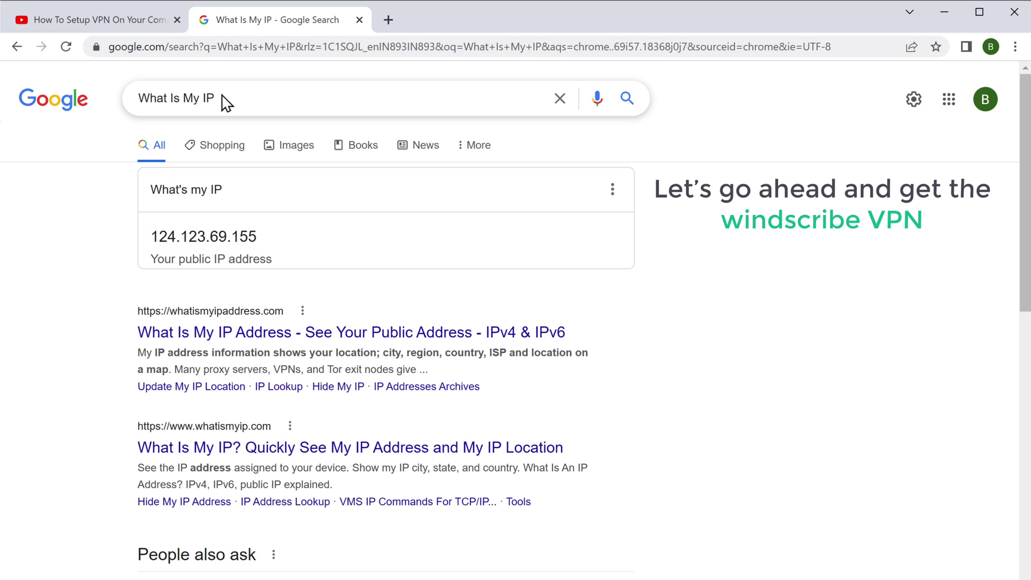
{"action": "left_click", "coordinate": [88, 27]}
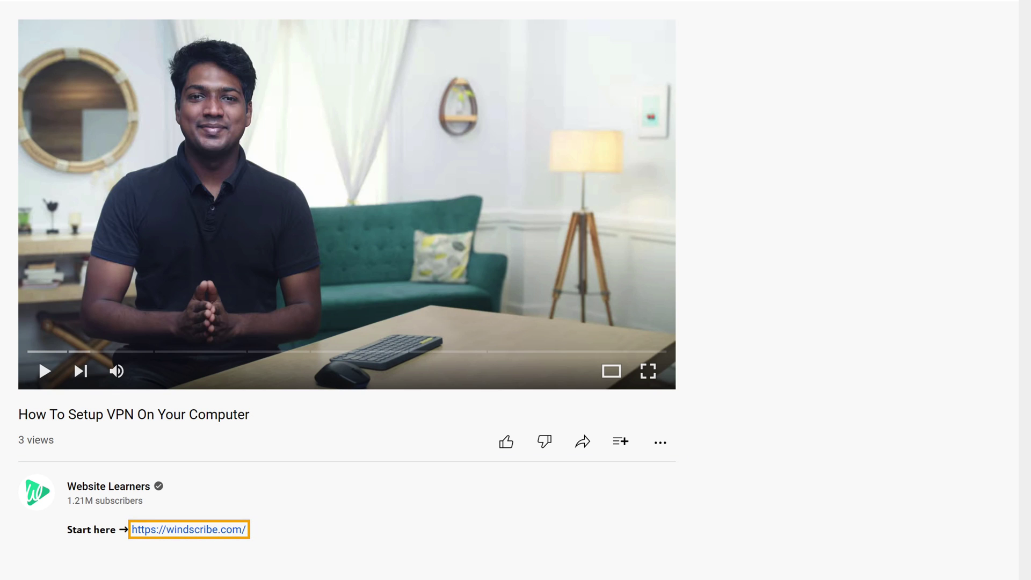
Follow the windscribe.com link from the video description to the download page and choose the Chrome version
{"action": "left_click", "coordinate": [195, 537]}
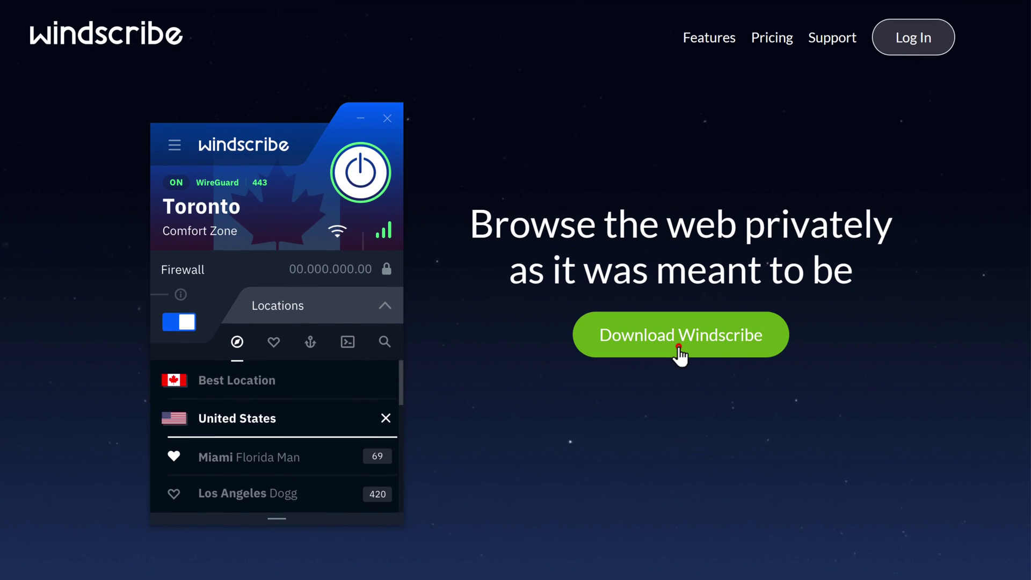
{"action": "left_click", "coordinate": [678, 347]}
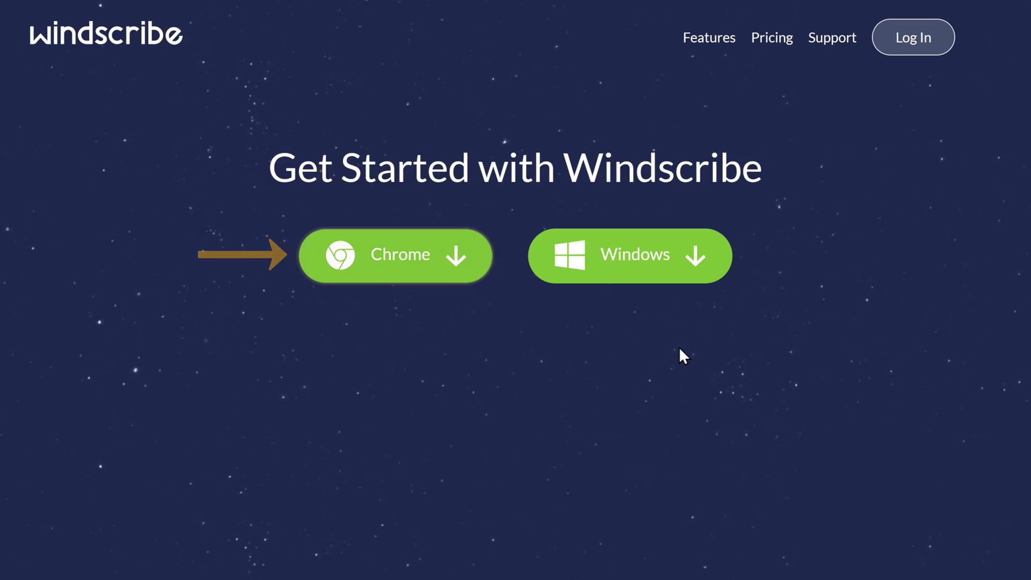
{"action": "left_click", "coordinate": [398, 267]}
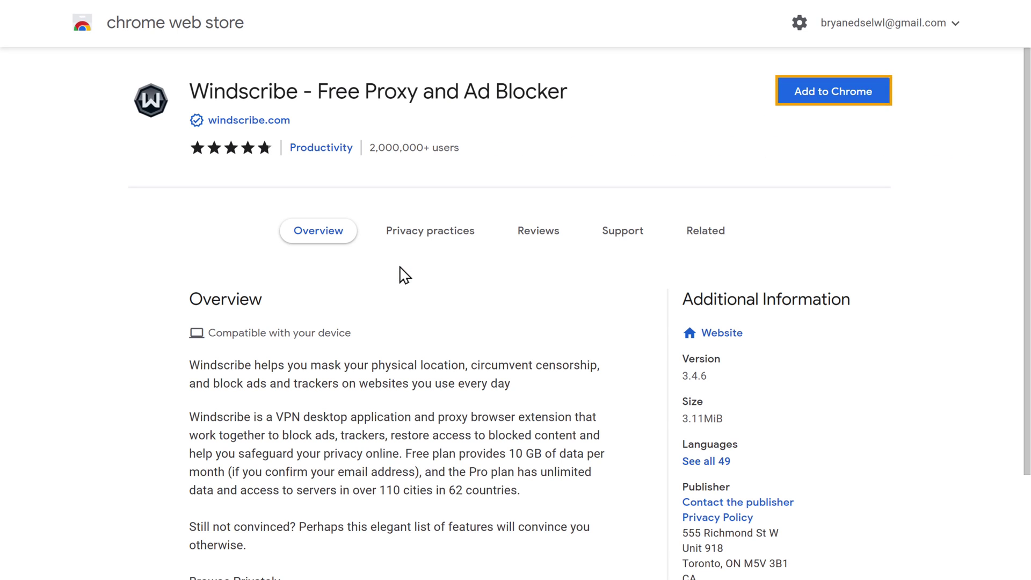
Add the Windscribe - Free Proxy and Ad Blocker extension to Chrome, accepting its permissions
{"action": "left_click", "coordinate": [827, 99]}
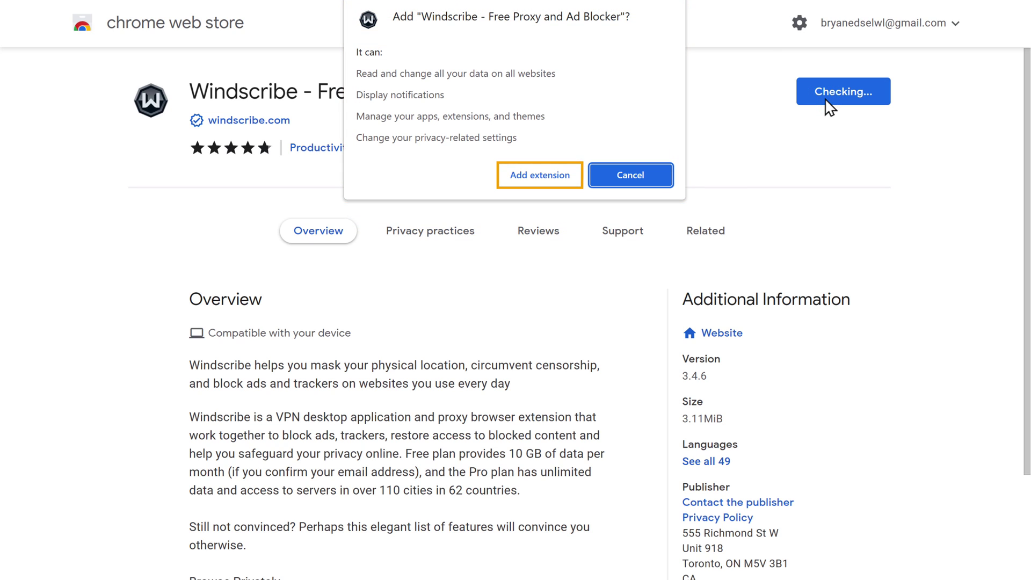
{"action": "left_click", "coordinate": [548, 179]}
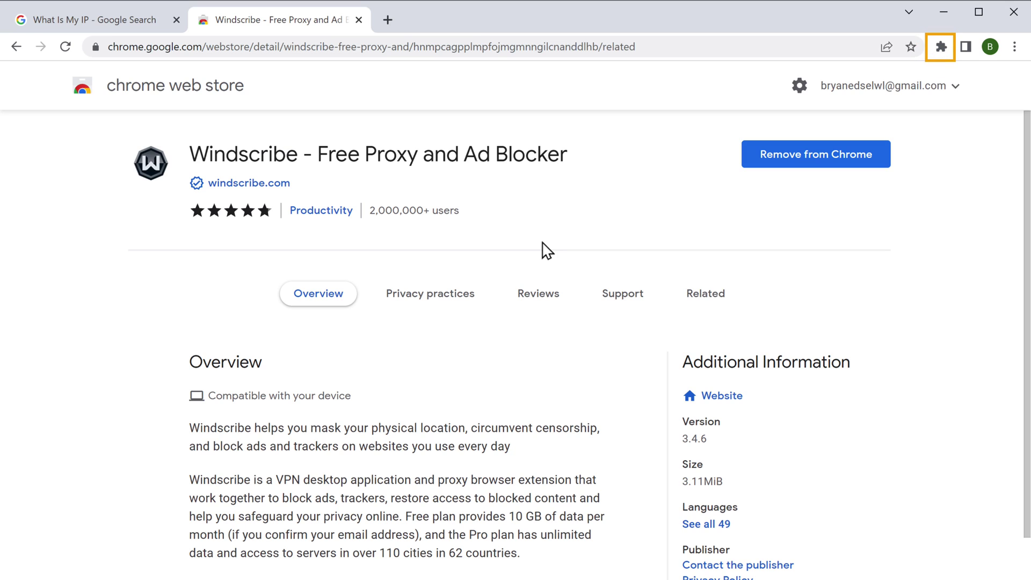
Pin Windscribe to the Chrome toolbar and start sign-up from its popup to see the Free and Pro plans
{"action": "left_click", "coordinate": [941, 47]}
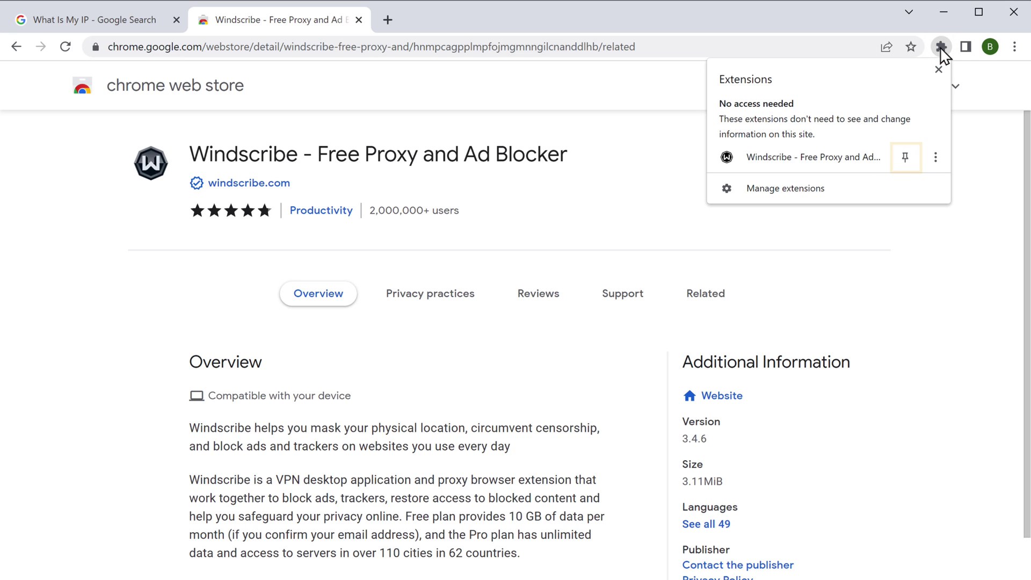
{"action": "left_click", "coordinate": [904, 157]}
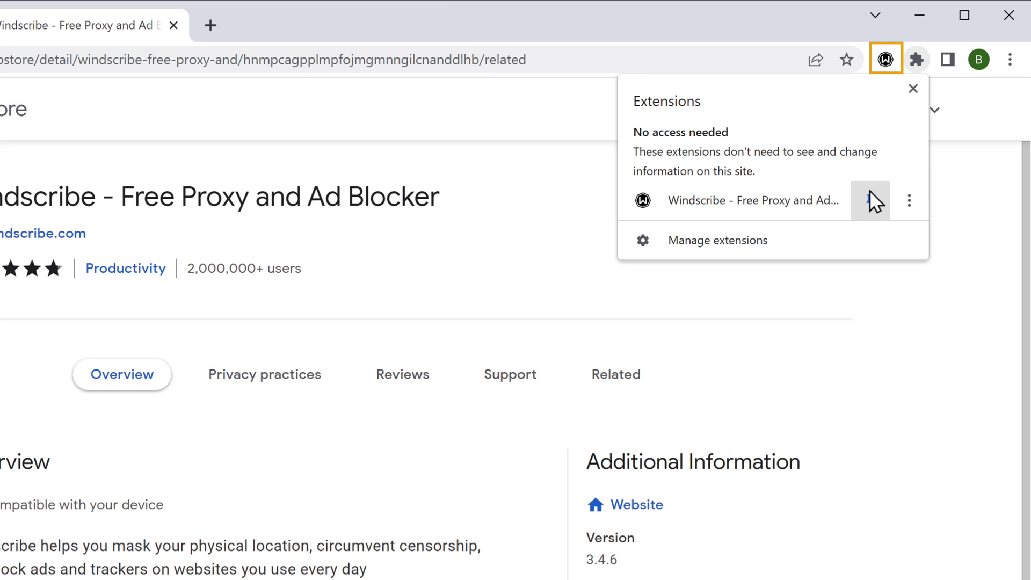
{"action": "left_click", "coordinate": [884, 59]}
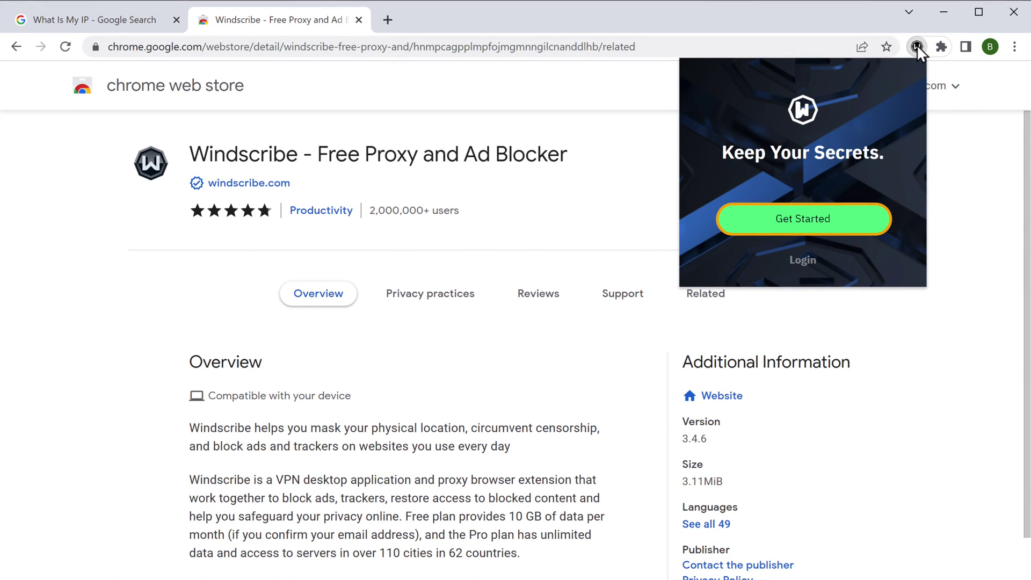
{"action": "left_click", "coordinate": [798, 224]}
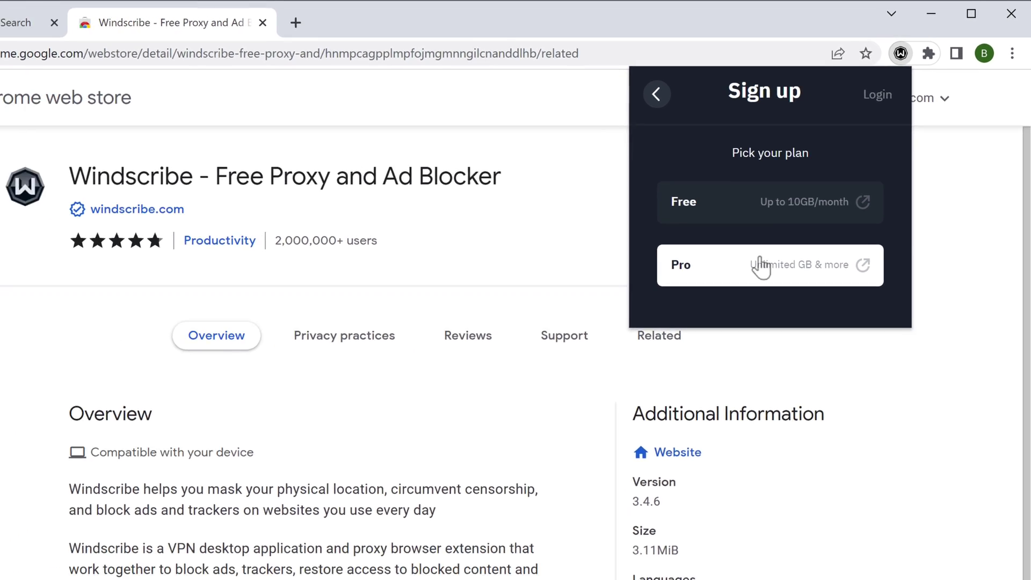
Choose the Free plan and register with a username, a password entered twice, and an e-mail address
{"action": "left_click", "coordinate": [752, 202]}
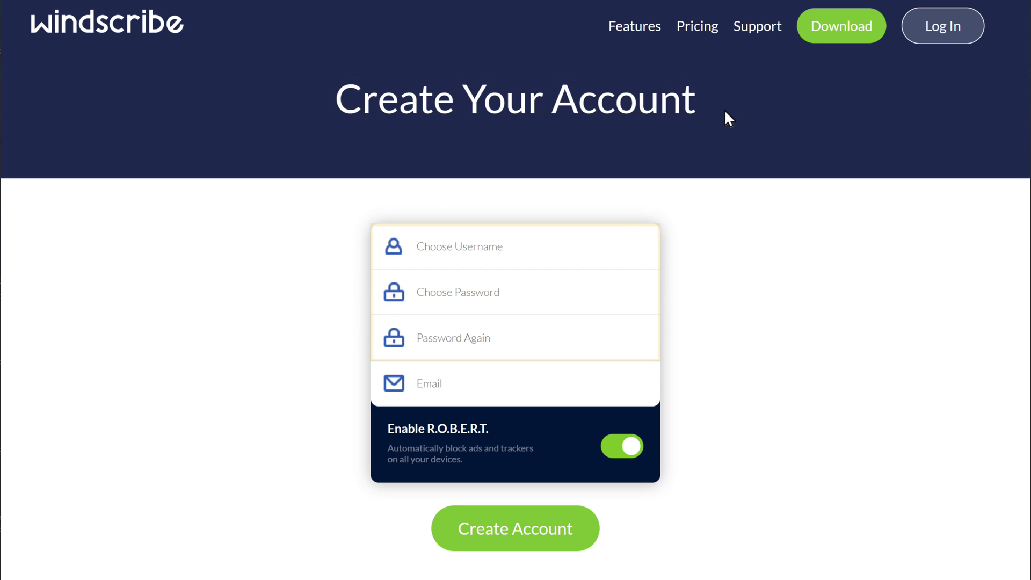
{"action": "left_click", "coordinate": [510, 246]}
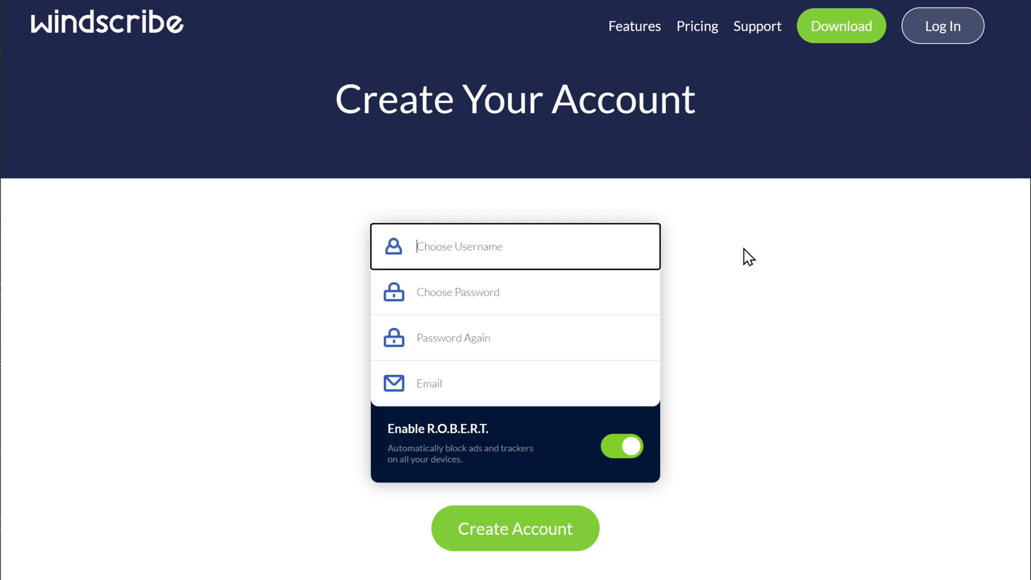
{"action": "key", "text": "Tab"}
{"action": "type", "text": "****"}
{"action": "key", "text": "Tab"}
{"action": "type", "text": "**"}
{"action": "key", "text": "Tab"}
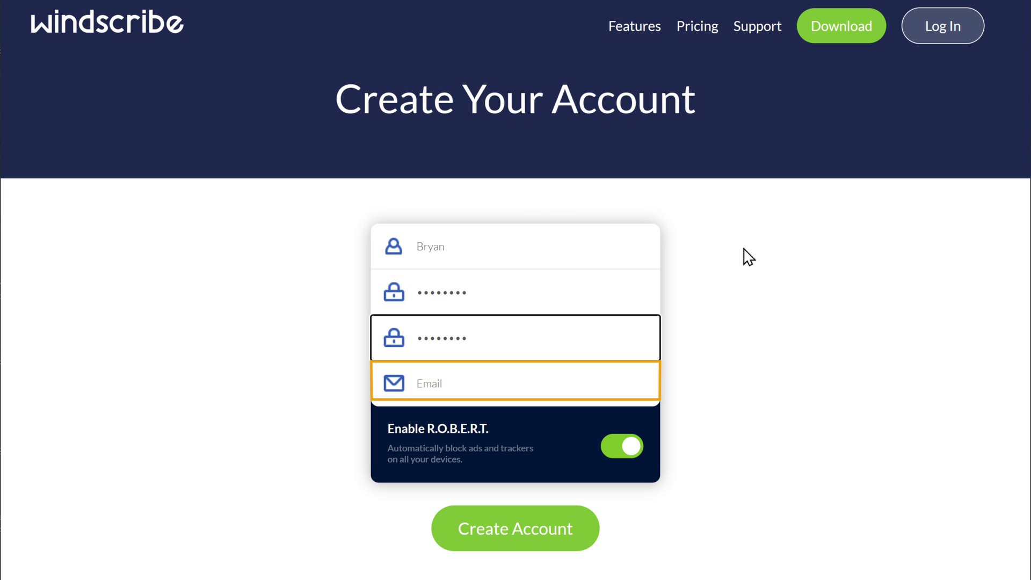
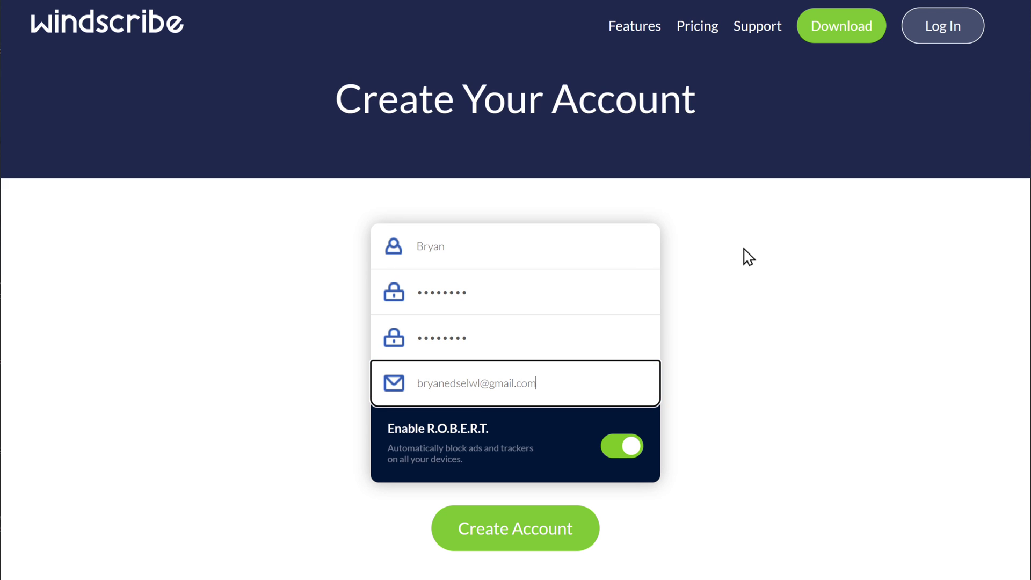
{"action": "key", "text": "Tab"}
{"action": "key", "text": "Tab"}
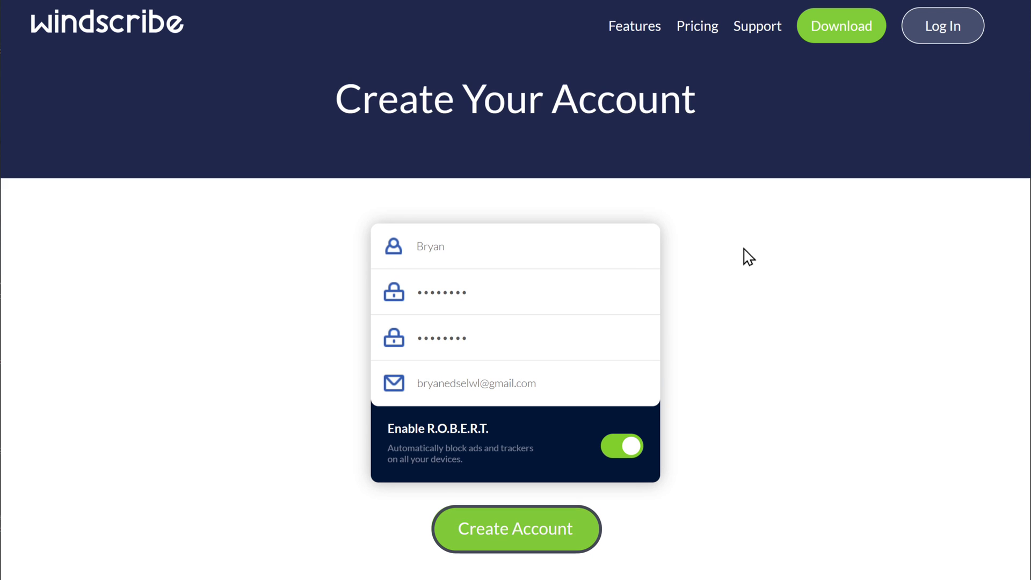
{"action": "left_click", "coordinate": [515, 542]}
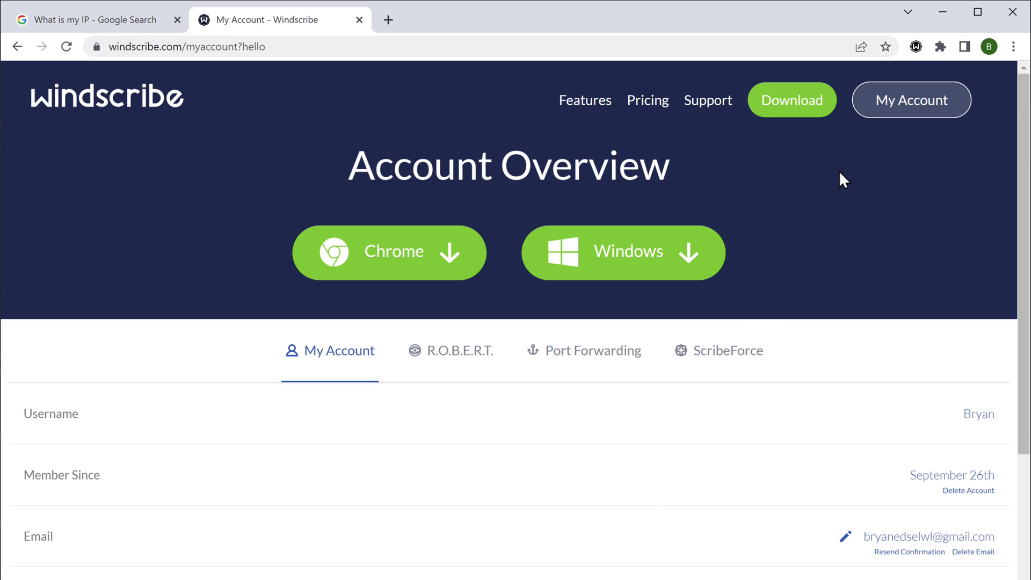
Sign in to the Windscribe extension with the account username and password, connecting via Autopilot
{"action": "left_click", "coordinate": [916, 47]}
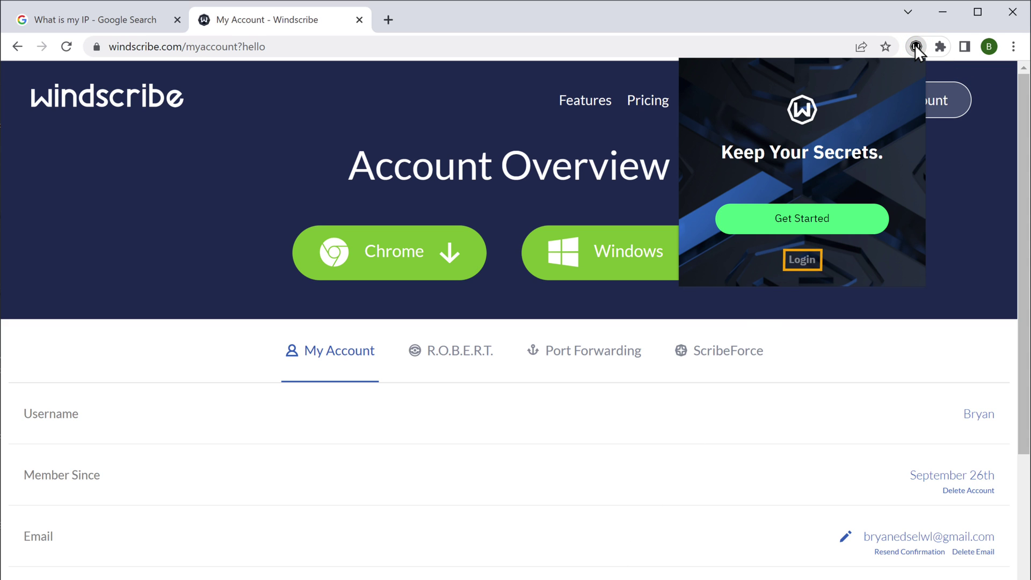
{"action": "left_click", "coordinate": [802, 262]}
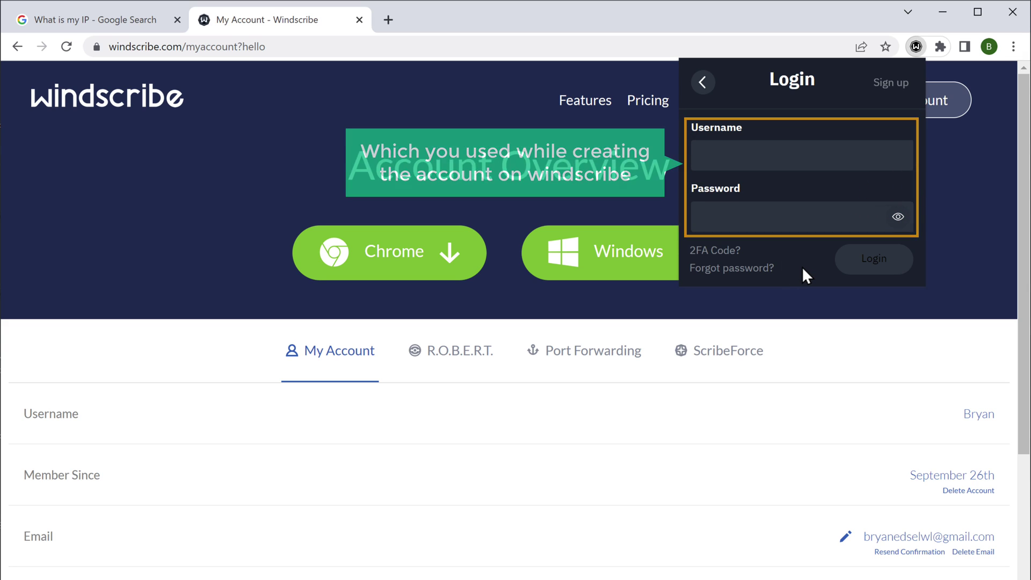
{"action": "type", "text": "Bryan"}
{"action": "key", "text": "Tab"}
{"action": "type", "text": "********"}
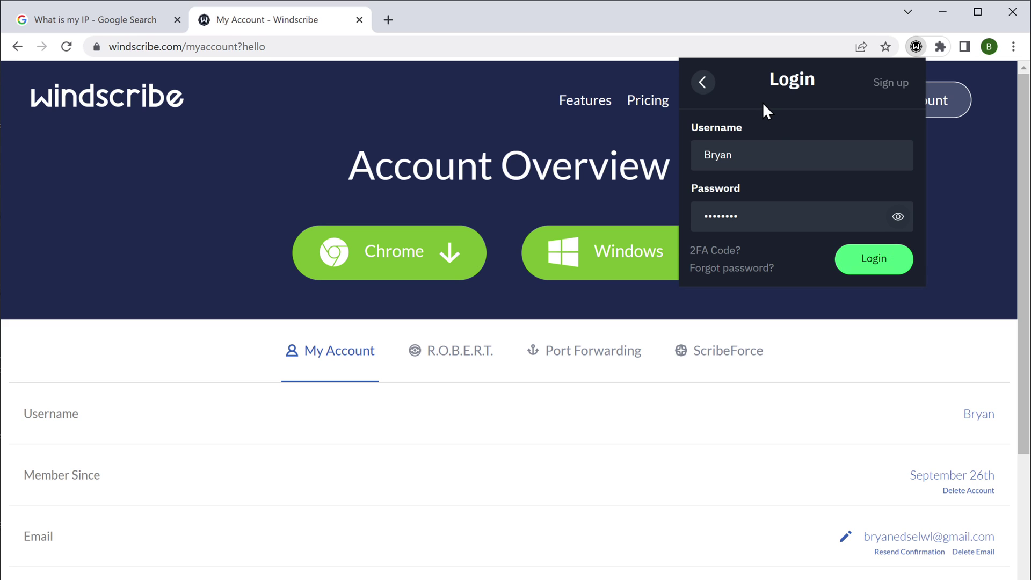
{"action": "left_click", "coordinate": [871, 263]}
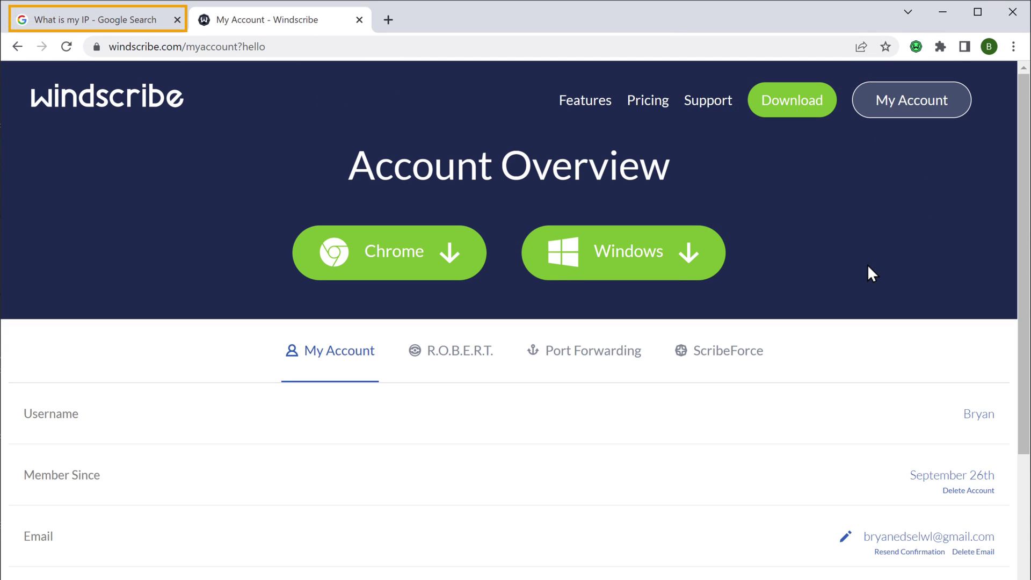
Reload the 'What is my IP' results to confirm the public IP is now 27.122.12.252
{"action": "left_click", "coordinate": [82, 26]}
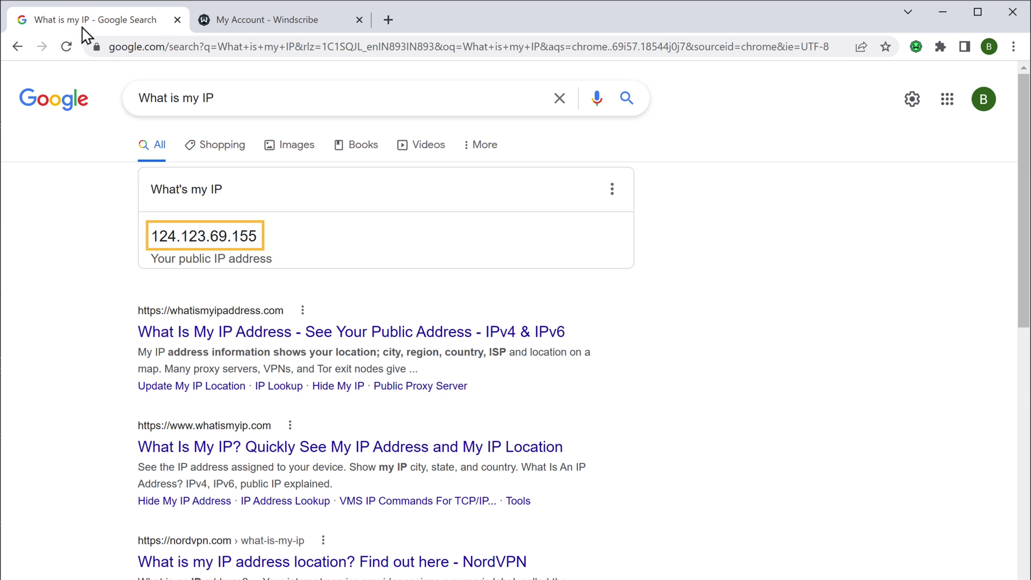
{"action": "left_click", "coordinate": [67, 47]}
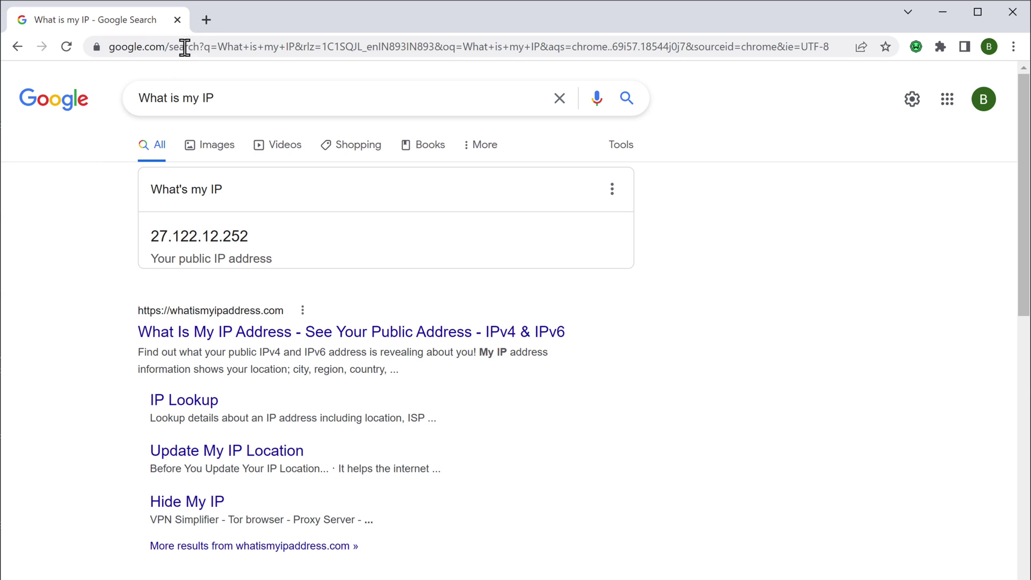
{"action": "left_click", "coordinate": [206, 20]}
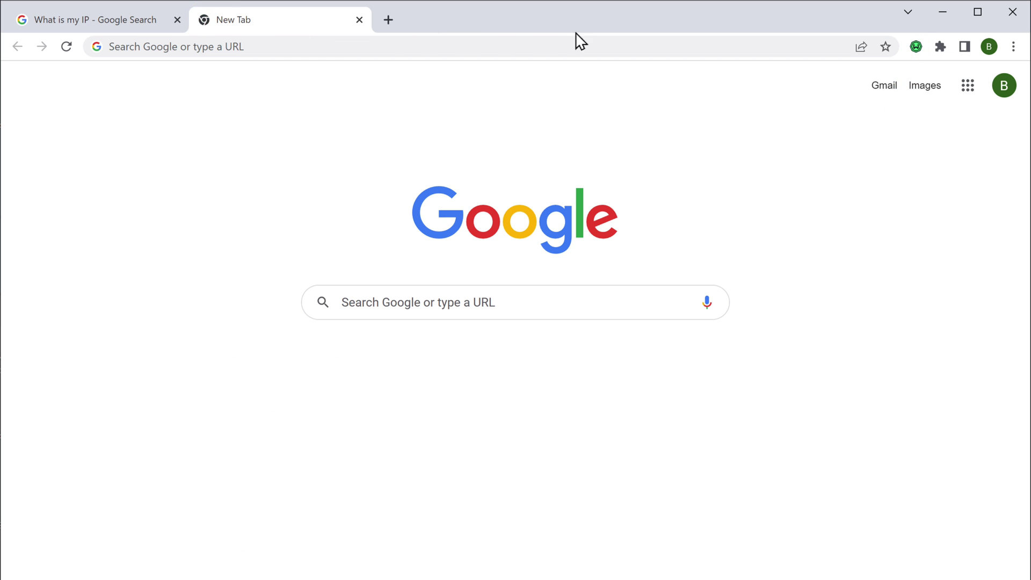
Connect Windscribe to the Atlanta Mountain server under US Central
{"action": "left_click", "coordinate": [915, 47]}
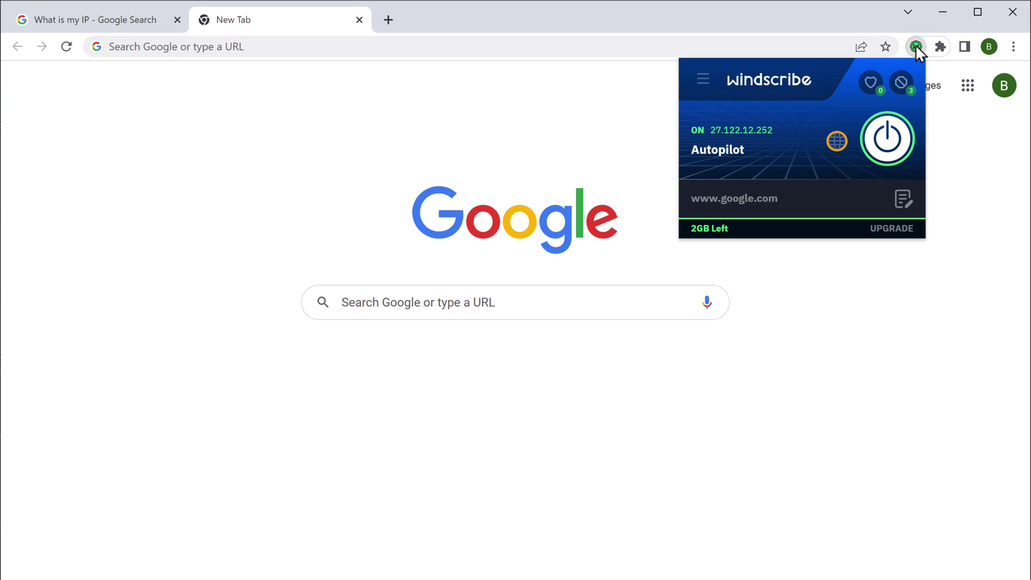
{"action": "left_click", "coordinate": [829, 143]}
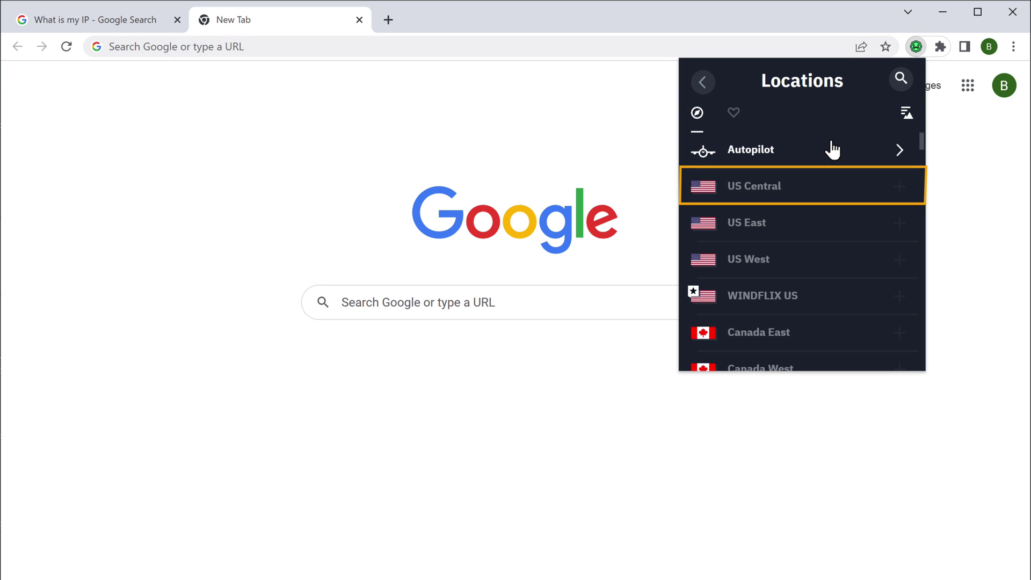
{"action": "left_click", "coordinate": [750, 201]}
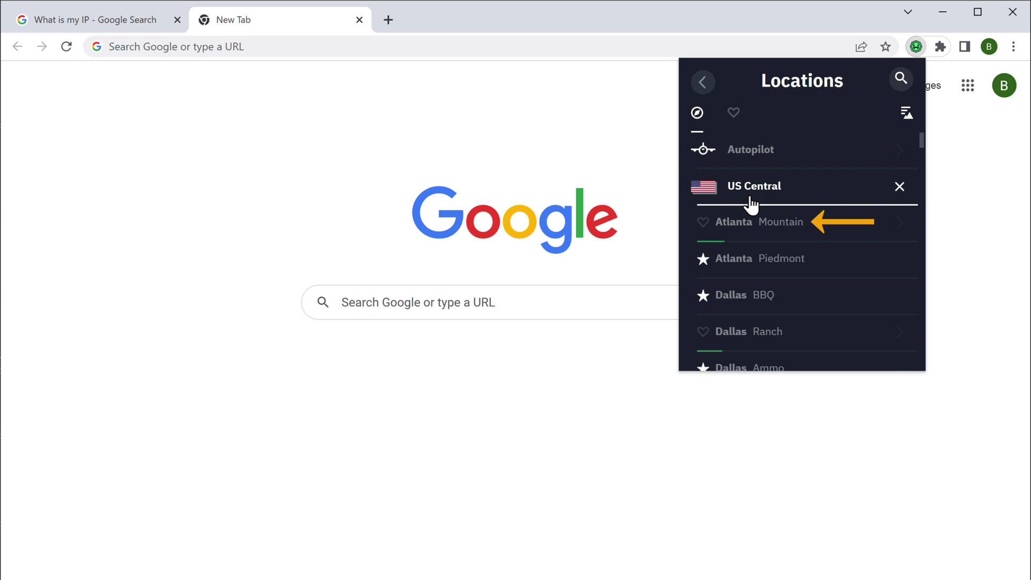
{"action": "left_click", "coordinate": [736, 235]}
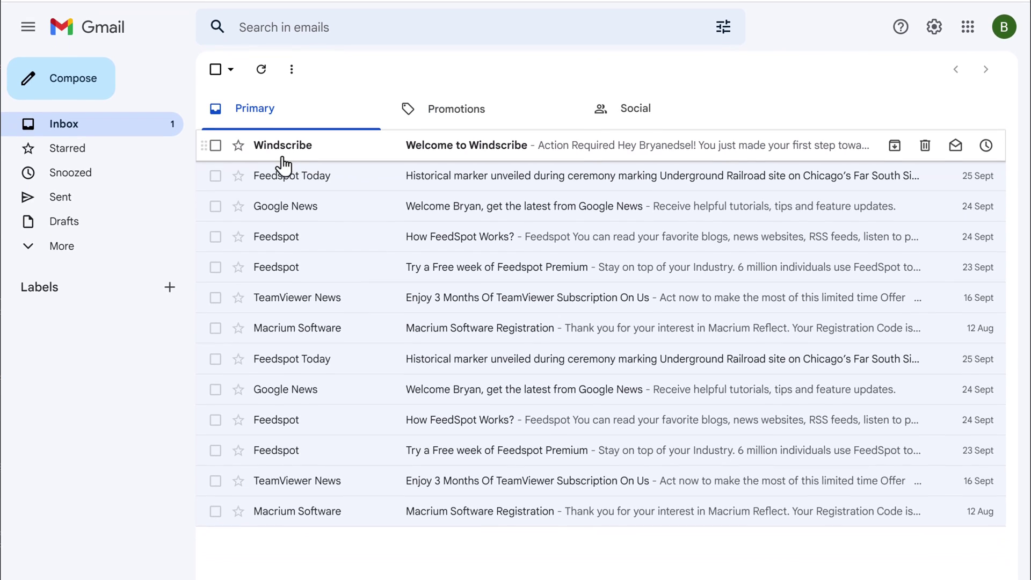
Confirm the account via the Welcome to Windscribe email and check the extension now shows 10GB left
{"action": "left_click", "coordinate": [283, 156]}
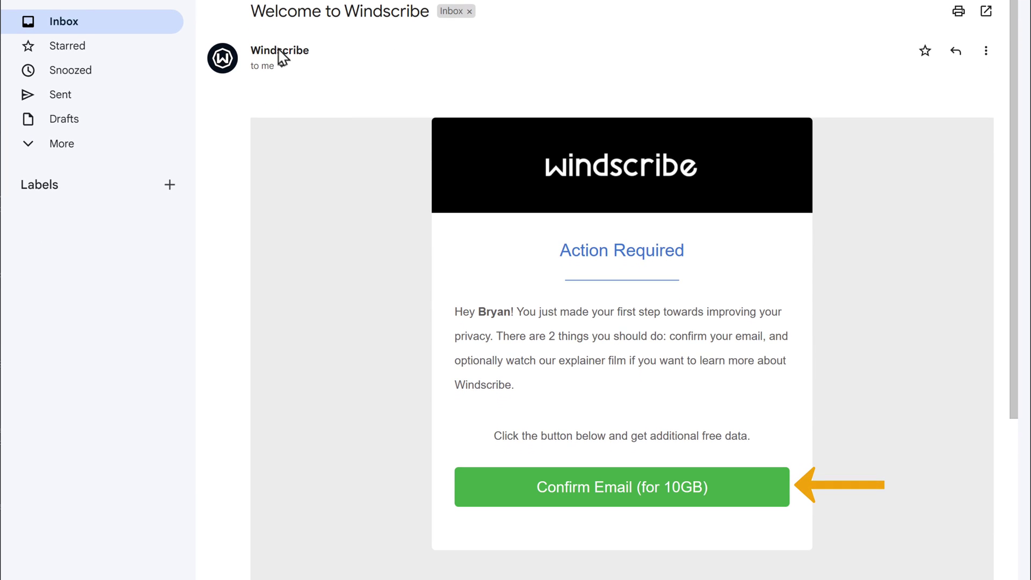
{"action": "left_click", "coordinate": [616, 499]}
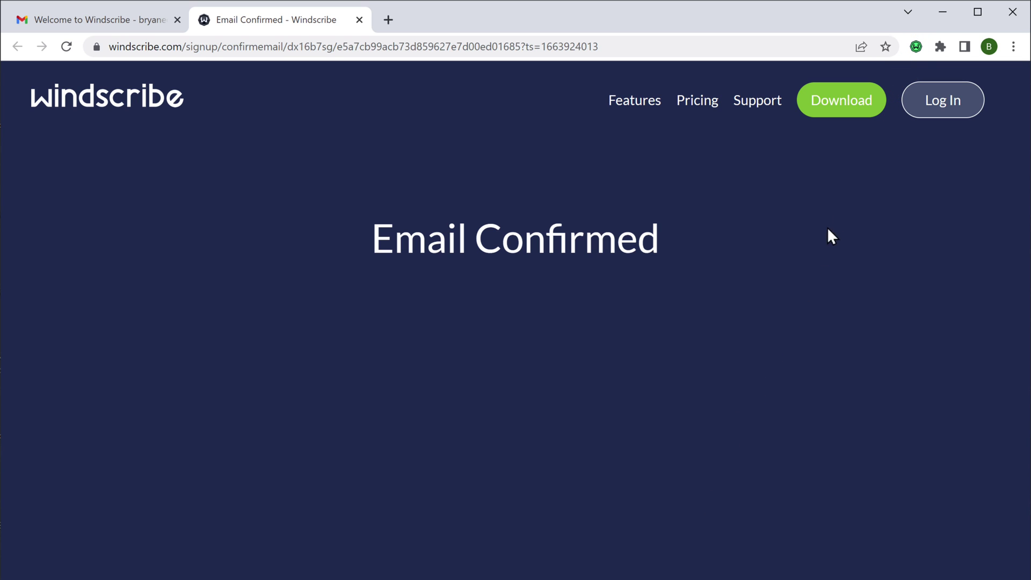
{"action": "left_click", "coordinate": [916, 46]}
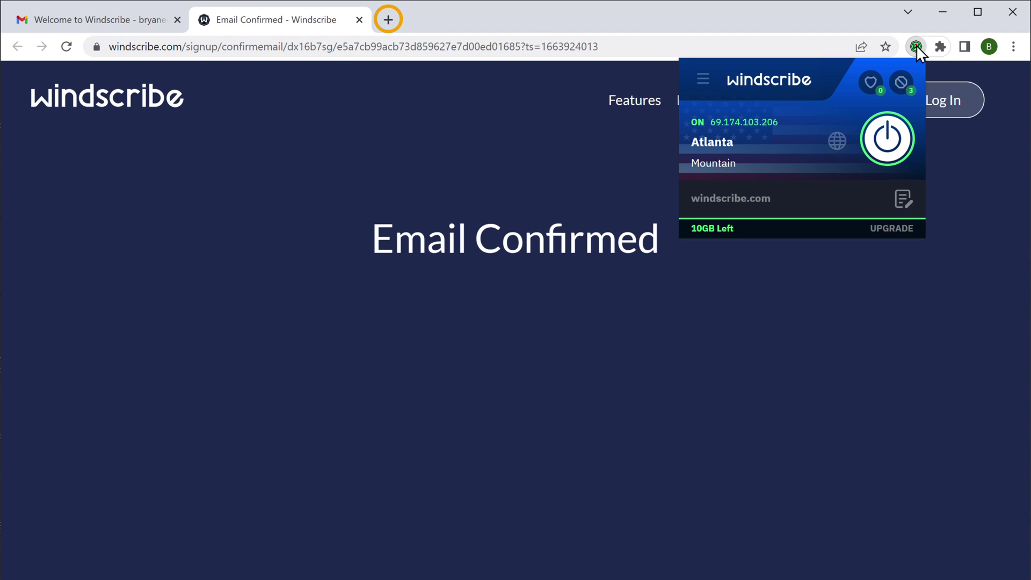
Load speedtest.net fullscreen in a new tab and run a test: 62.40 download, 1.43 upload
{"action": "left_click", "coordinate": [388, 19]}
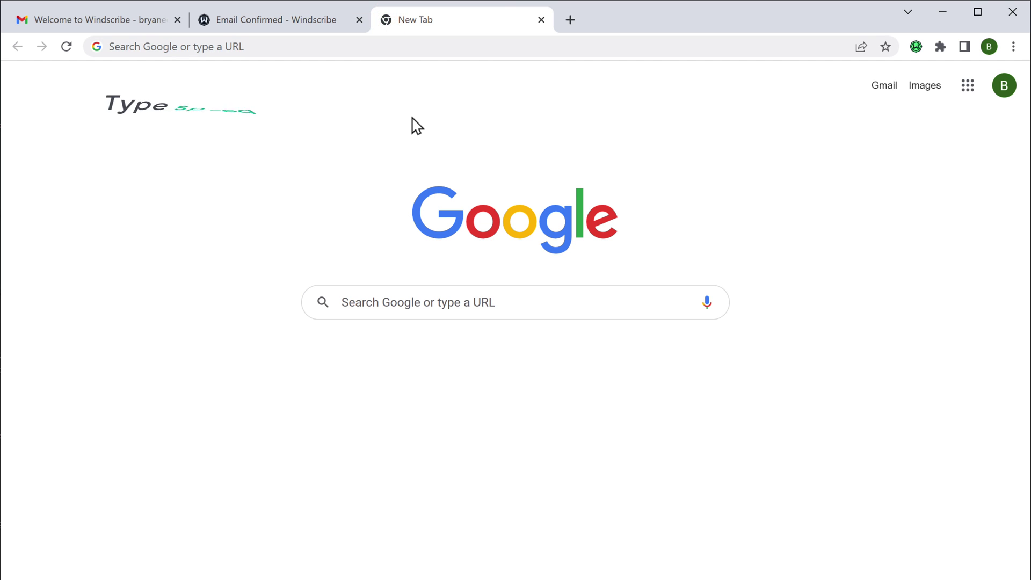
{"action": "left_click", "coordinate": [261, 47]}
{"action": "type", "text": "speedtest.ne"}
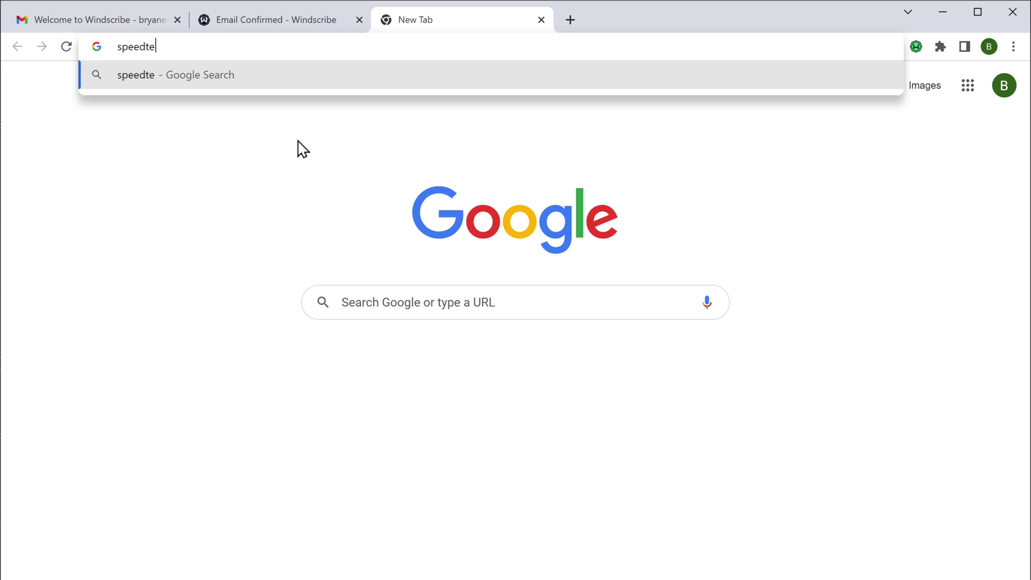
{"action": "key", "text": "Return"}
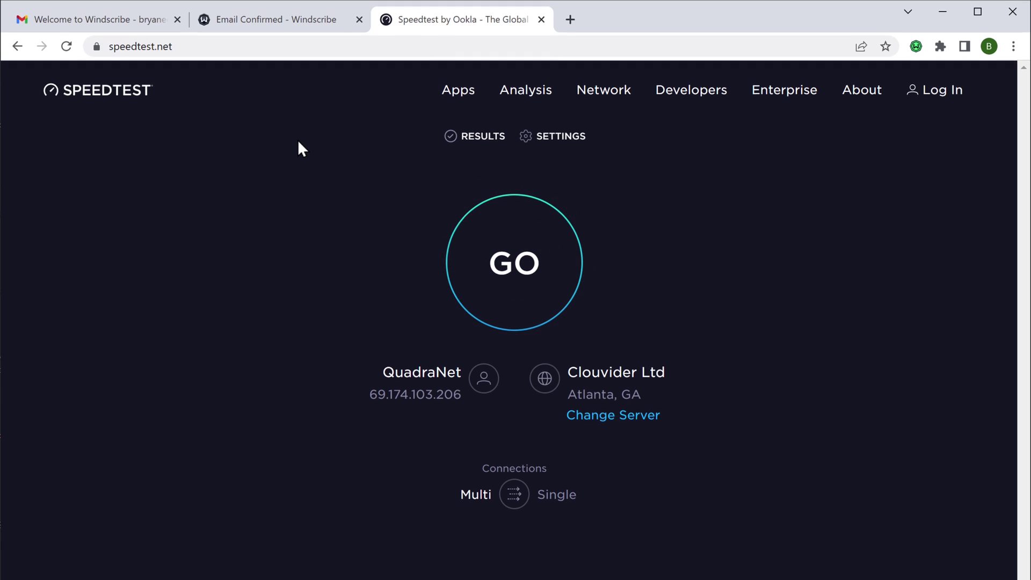
{"action": "key", "text": "F11"}
{"action": "left_click", "coordinate": [514, 225]}
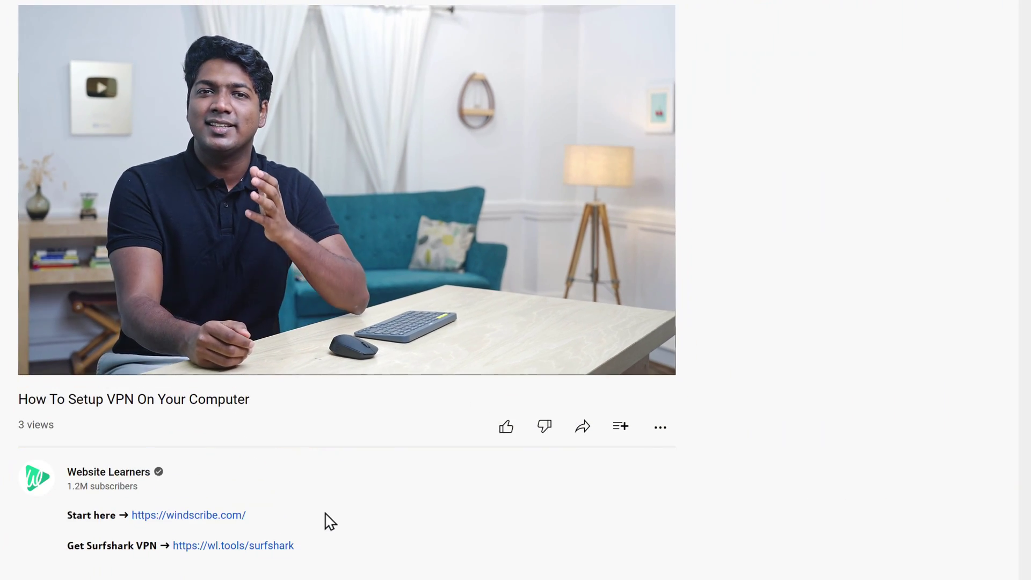
Follow the Surfshark link from the video description and choose Get Surfshark VPN
{"action": "left_click", "coordinate": [240, 551]}
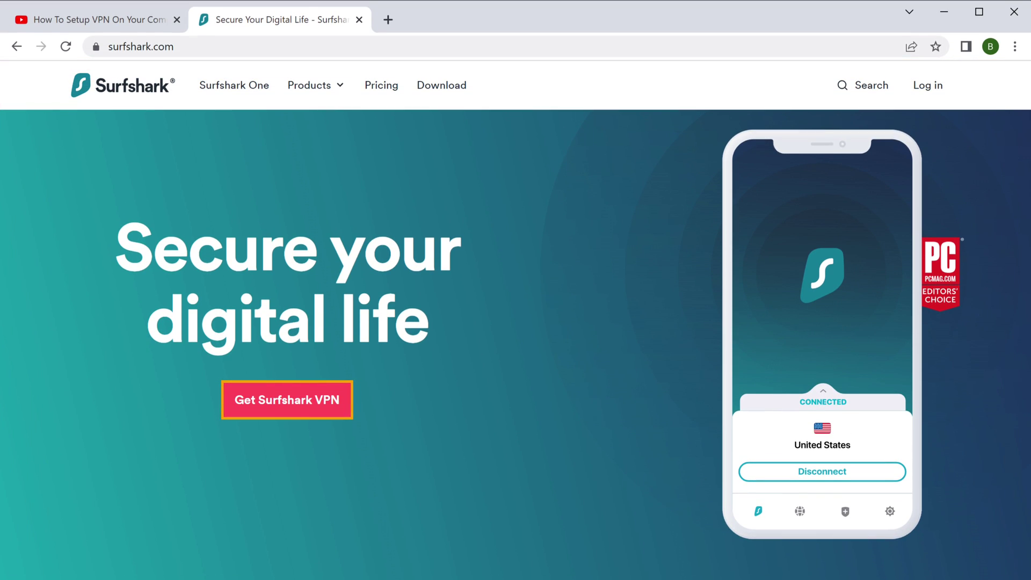
{"action": "left_click", "coordinate": [279, 411]}
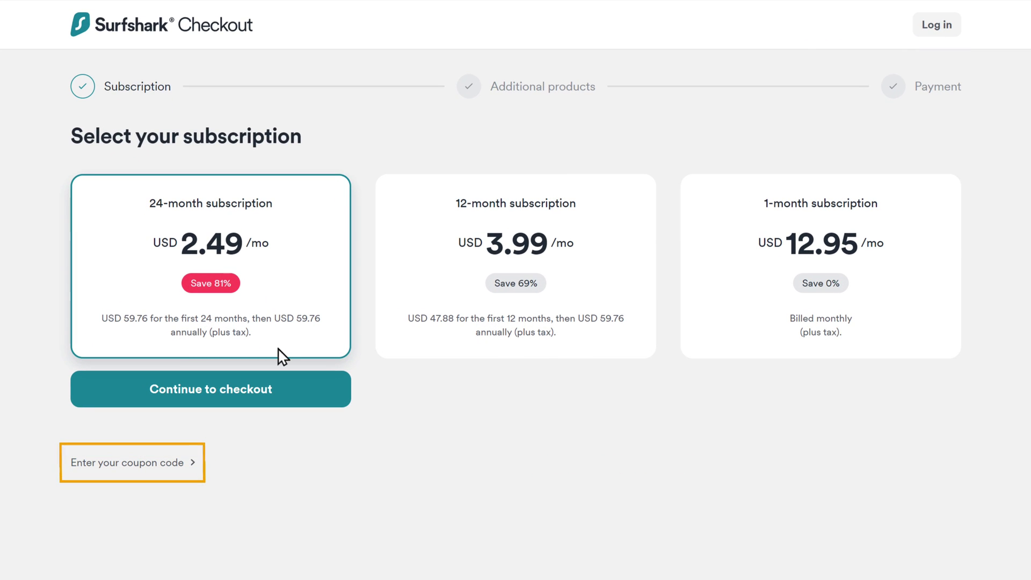
Apply coupon code WEBSITELEARNERS at Surfshark checkout
{"action": "left_click", "coordinate": [126, 471]}
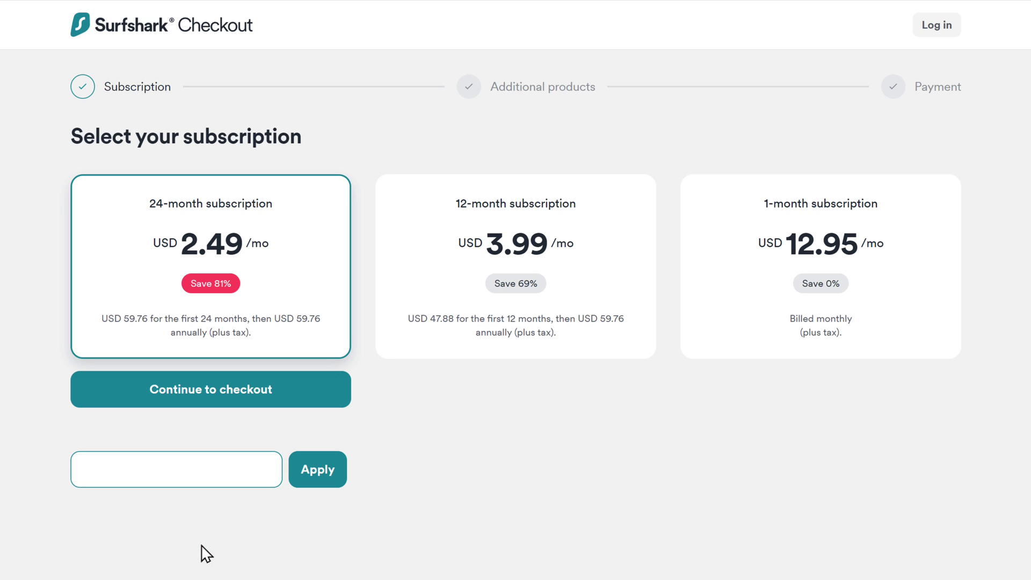
{"action": "type", "text": "RS"}
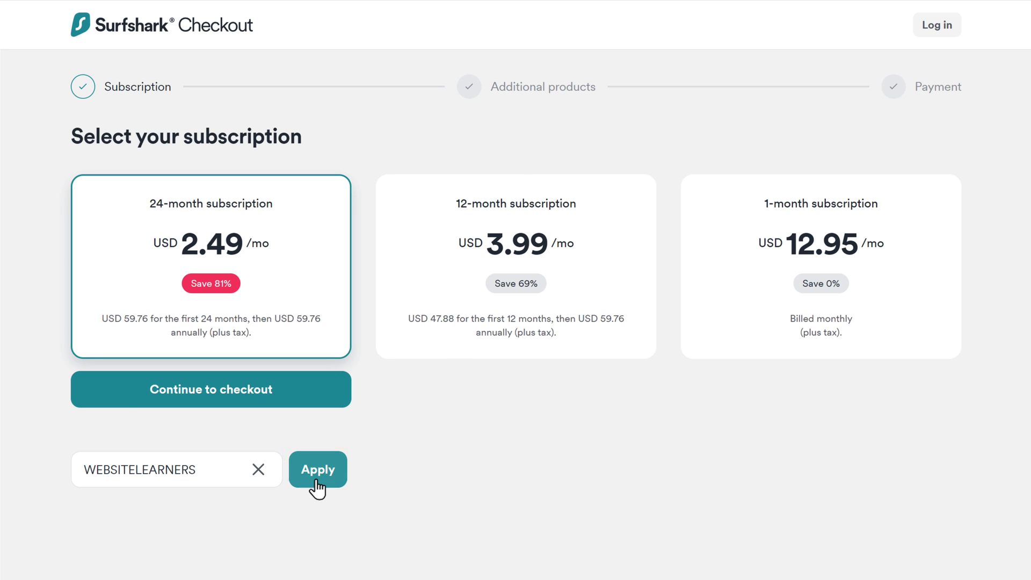
{"action": "left_click", "coordinate": [317, 479]}
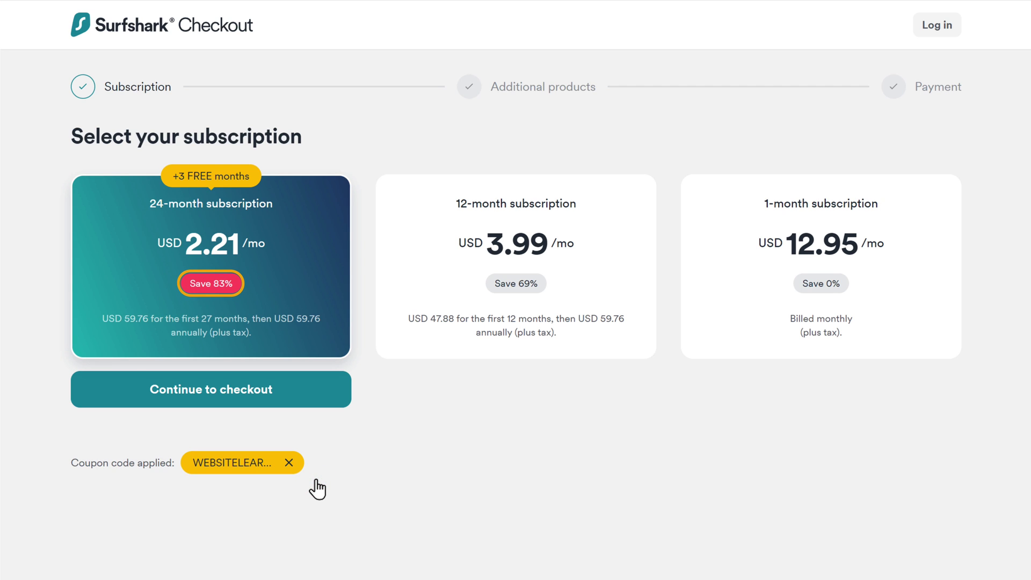
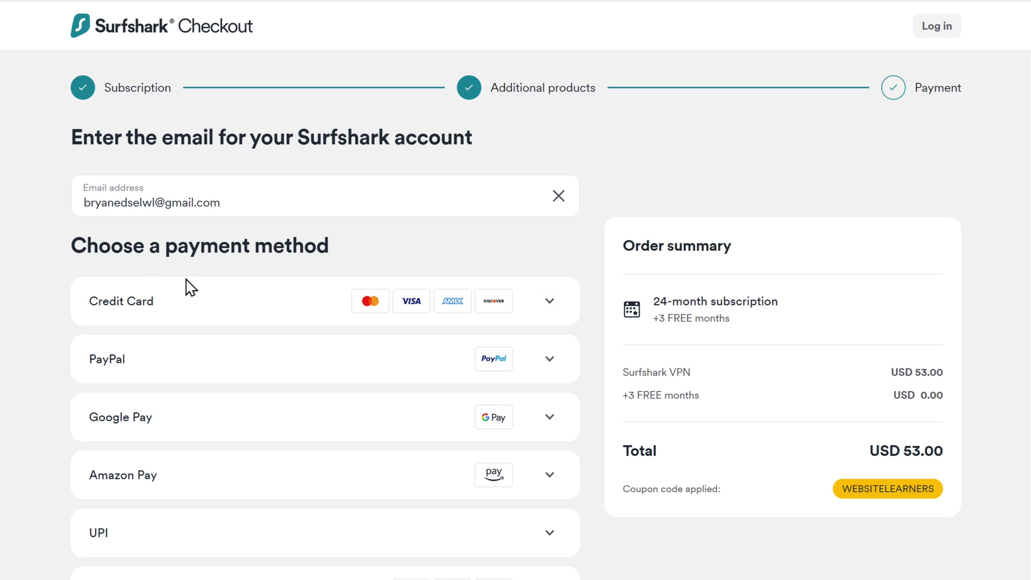
Pay for the 24-month plan by credit card, entering the card number, and complete the purchase
{"action": "left_click", "coordinate": [550, 301]}
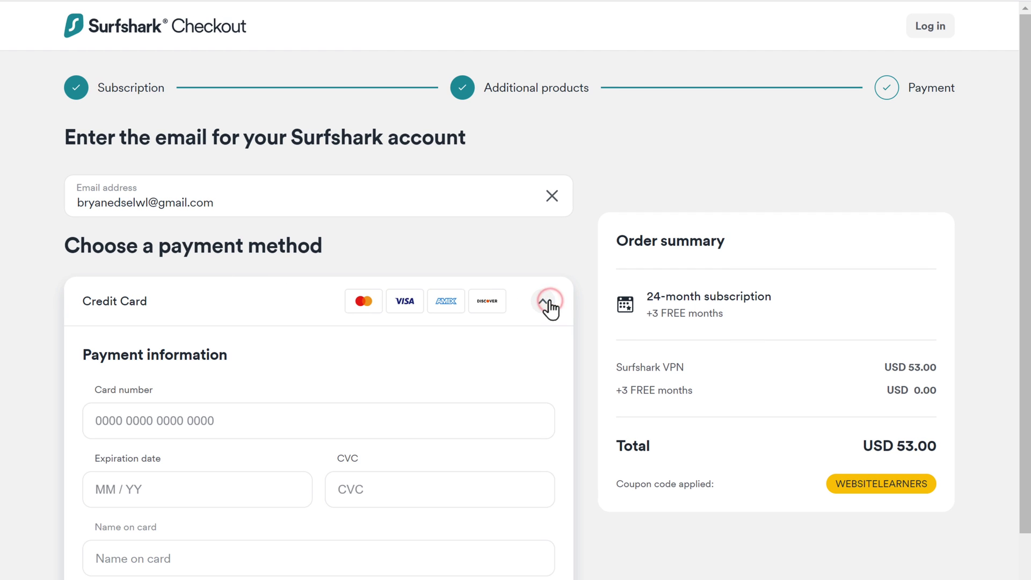
{"action": "scroll", "coordinate": [551, 309], "scroll_direction": "down", "scroll_amount": 2}
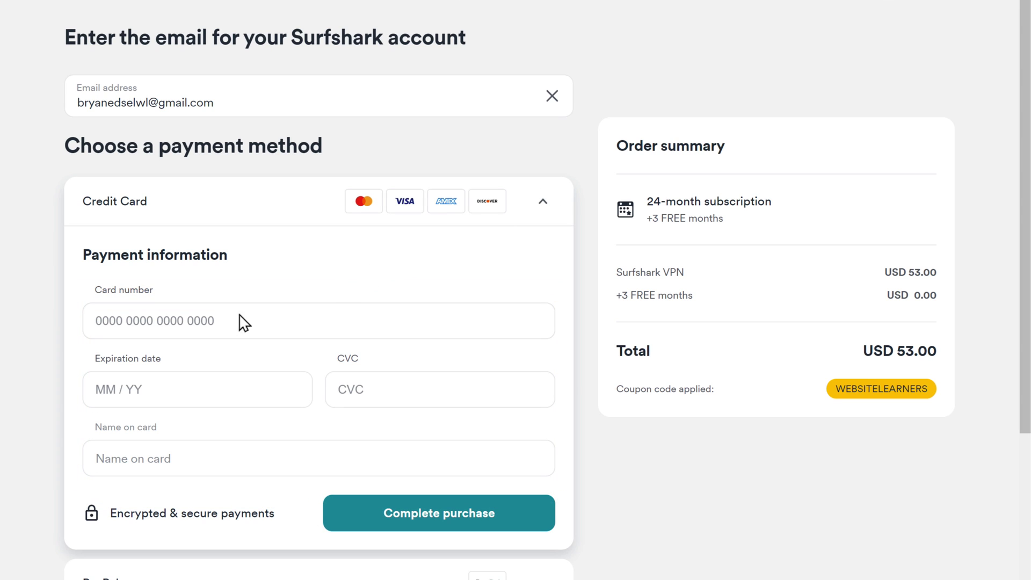
{"action": "left_click", "coordinate": [220, 321]}
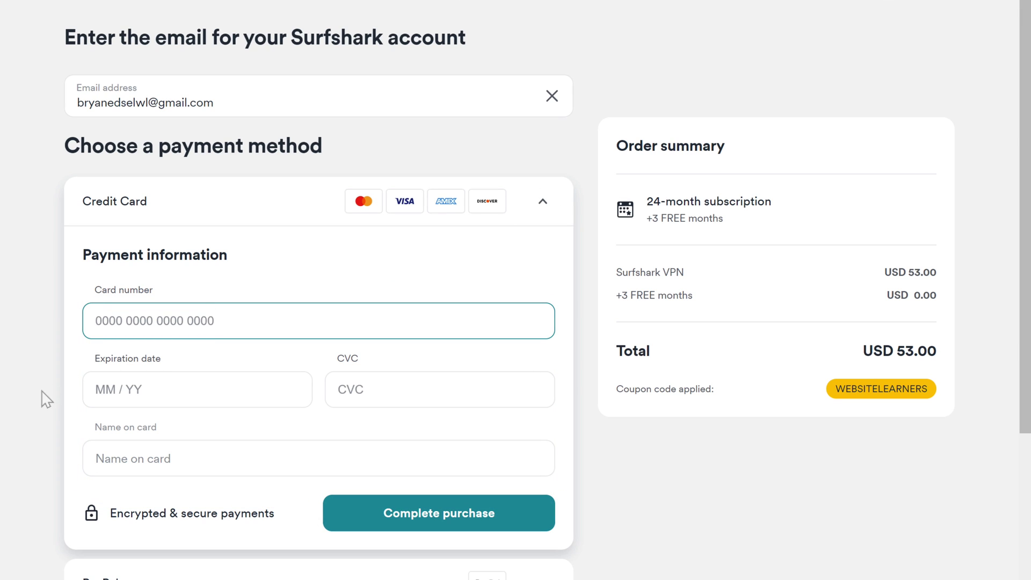
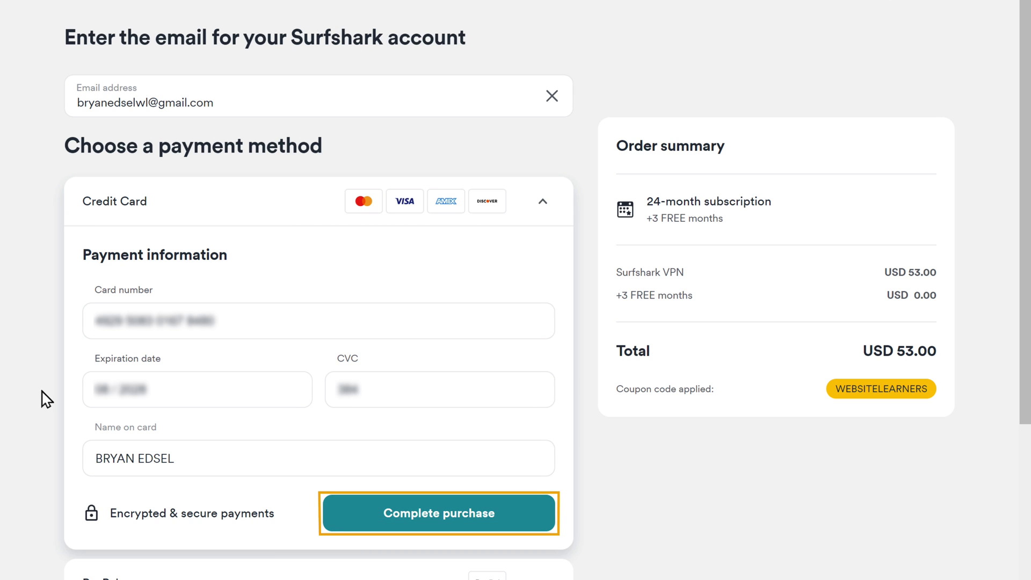
{"action": "left_click", "coordinate": [436, 520]}
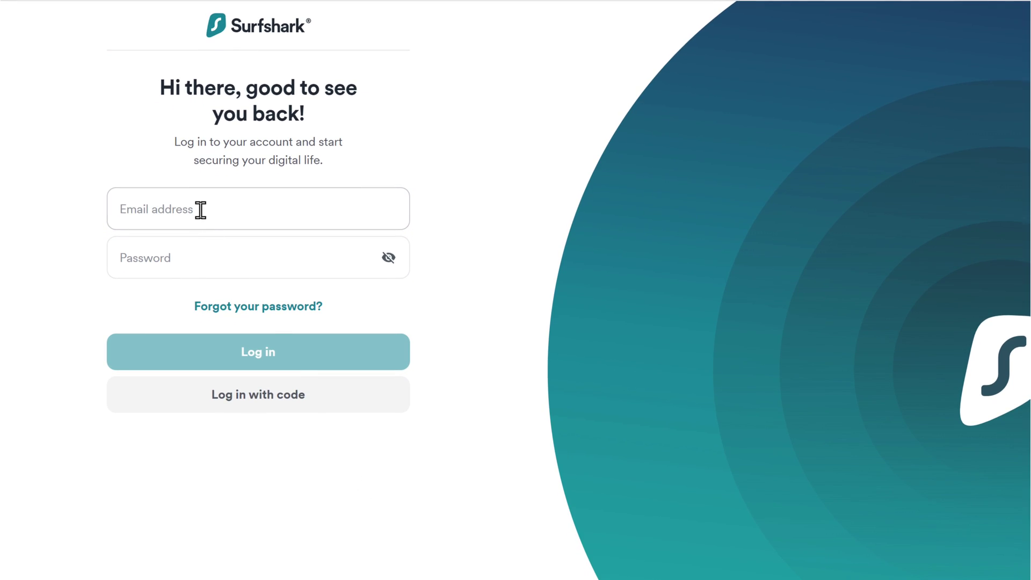
Enter the account e-mail on the Surfshark login page and open a new Google tab
{"action": "left_click", "coordinate": [200, 259]}
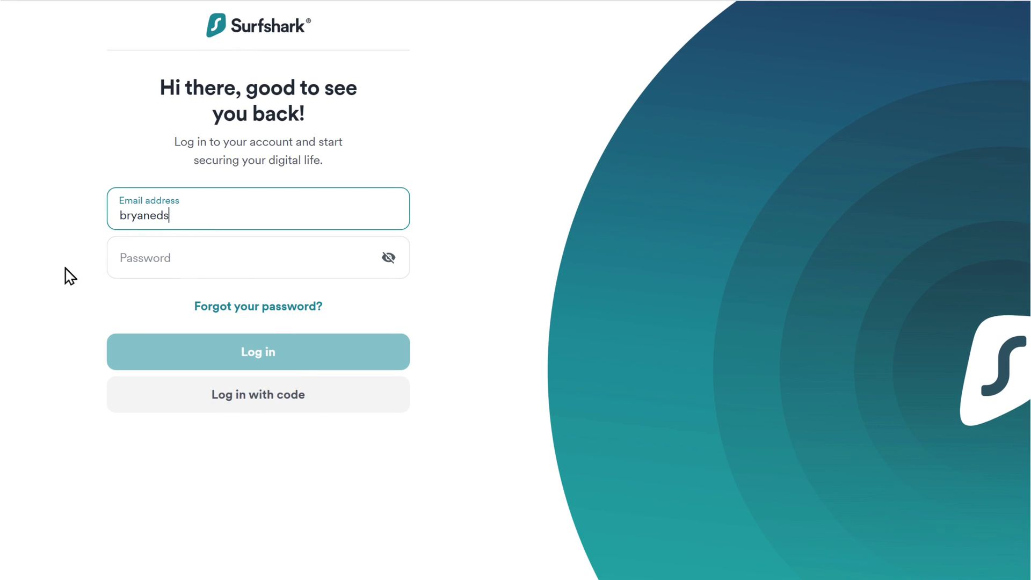
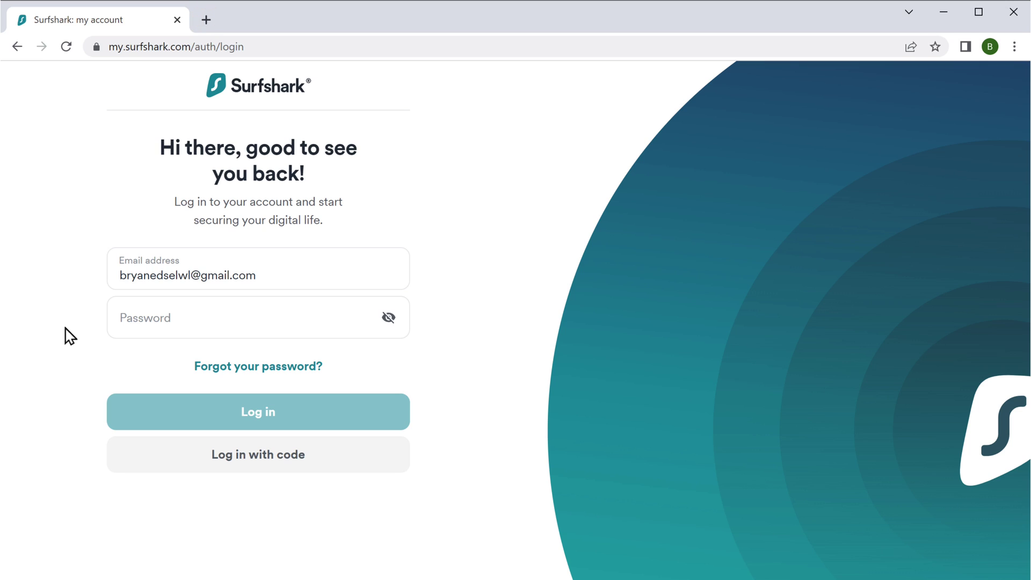
{"action": "left_click", "coordinate": [206, 20]}
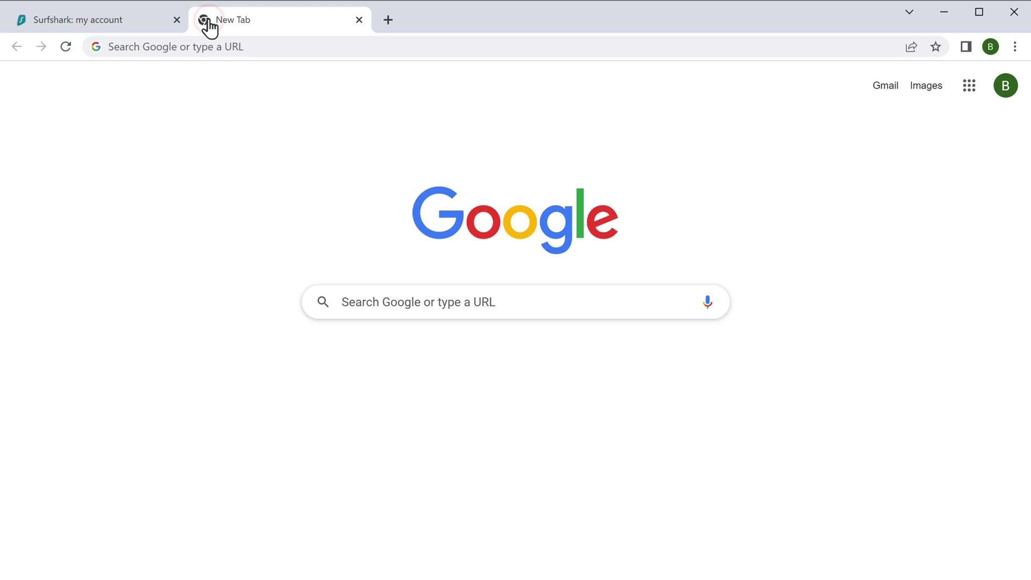
Open the 'Your Surfshark receipt is here!' email in Gmail and copy the account password from it
{"action": "left_click", "coordinate": [884, 87]}
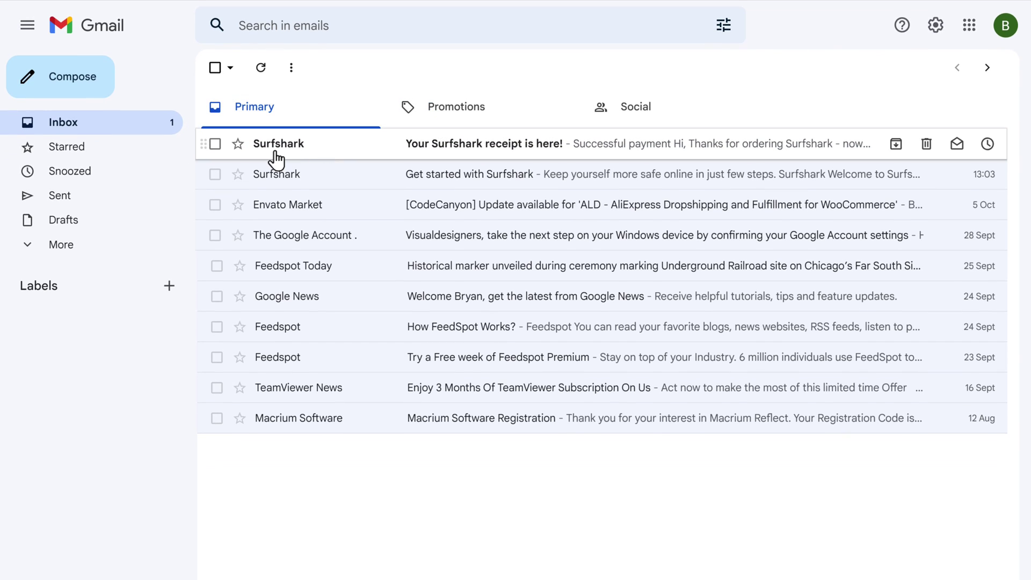
{"action": "left_click", "coordinate": [276, 152]}
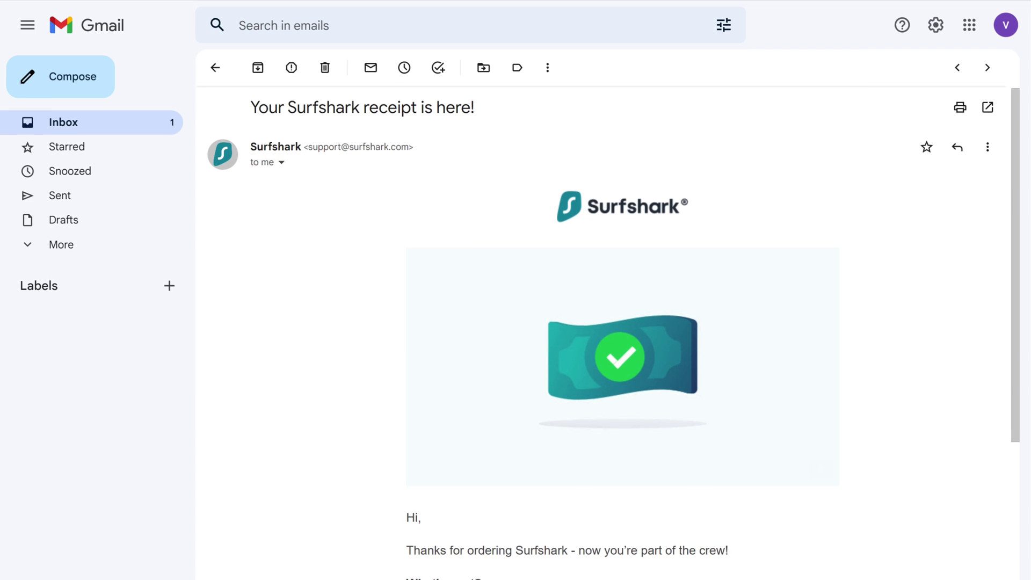
{"action": "scroll", "coordinate": [275, 156], "scroll_direction": "down", "scroll_amount": 2}
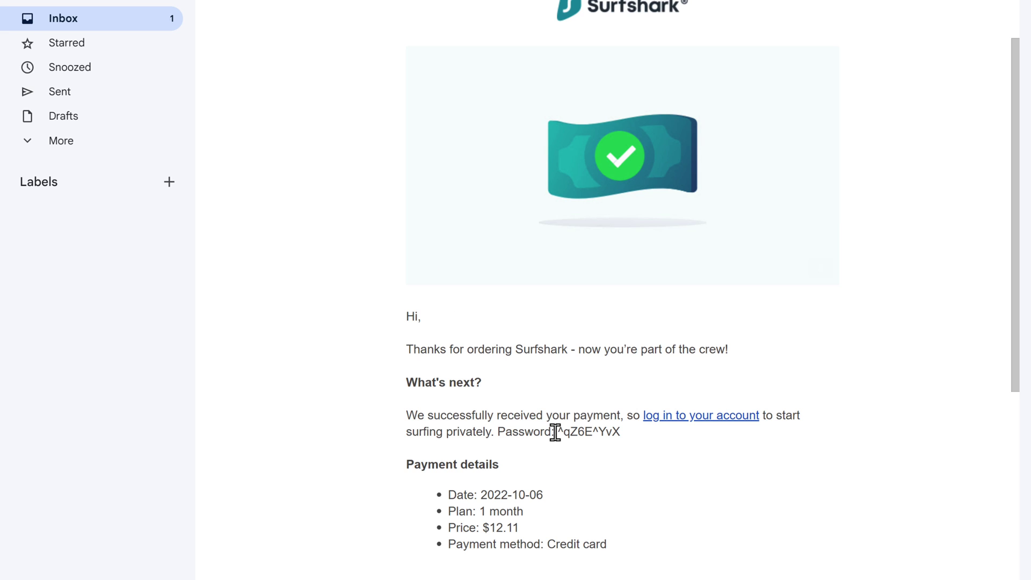
{"action": "left_click_drag", "start_coordinate": [555, 432], "coordinate": [620, 433]}
{"action": "right_click", "coordinate": [620, 432]}
{"action": "left_click", "coordinate": [646, 447]}
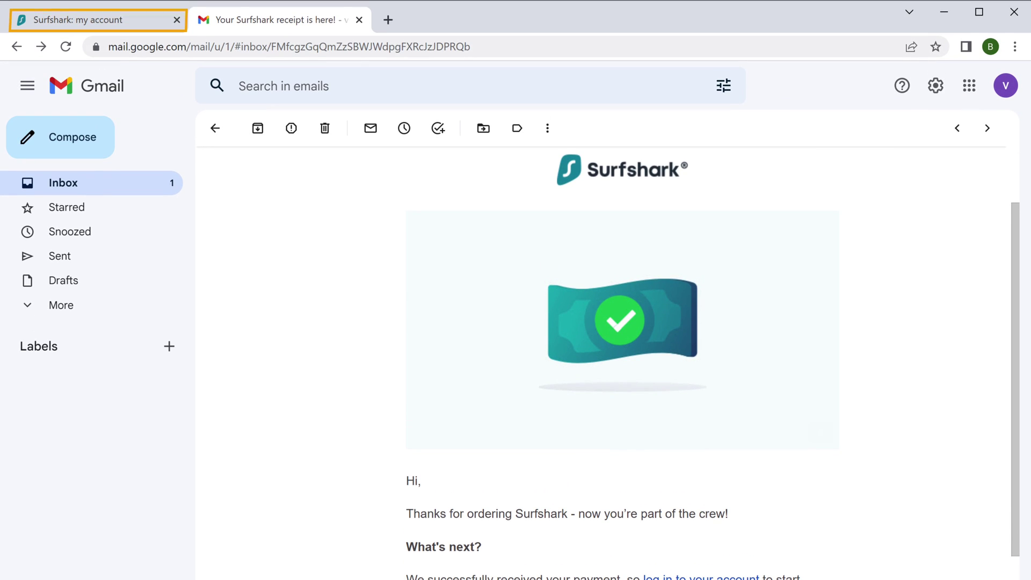
Paste the copied password into the Surfshark login form and sign in to the account
{"action": "left_click", "coordinate": [80, 27]}
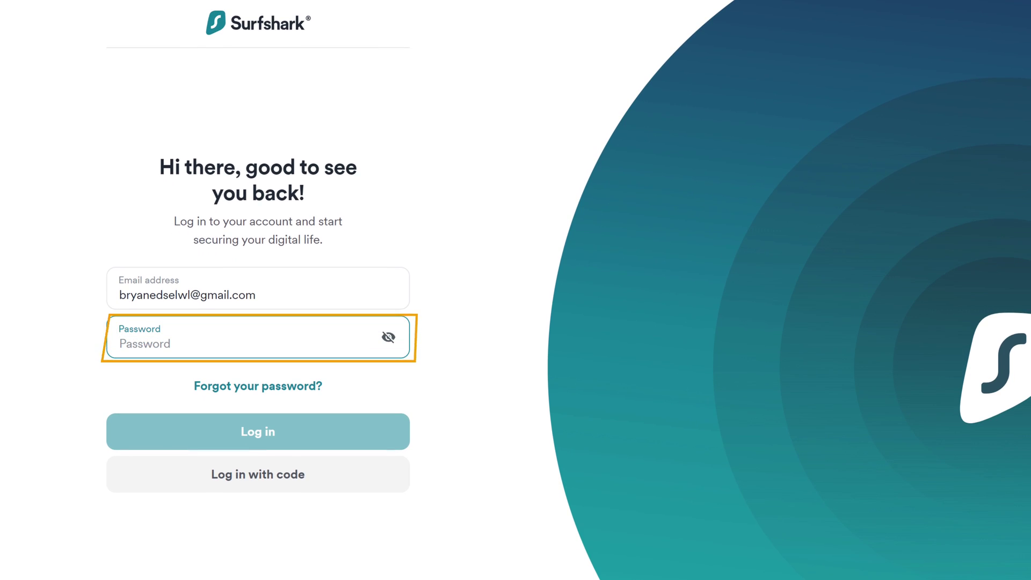
{"action": "right_click", "coordinate": [181, 345]}
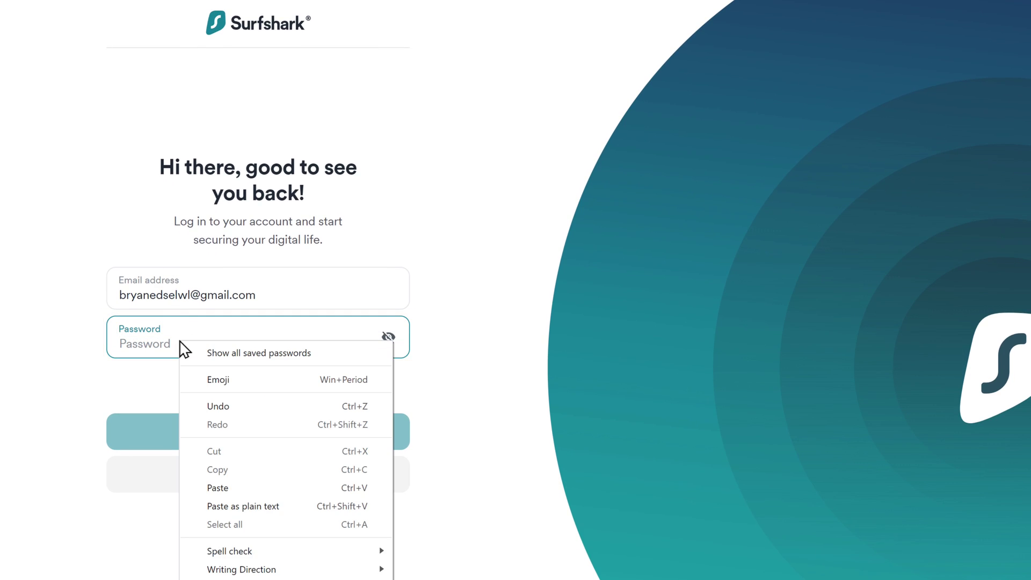
{"action": "left_click", "coordinate": [216, 489]}
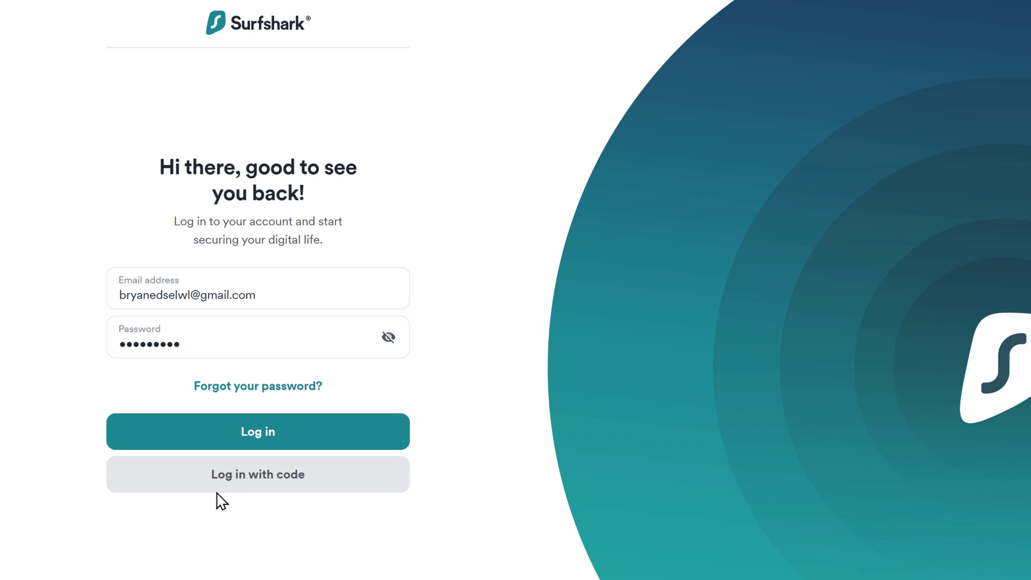
{"action": "left_click", "coordinate": [256, 448]}
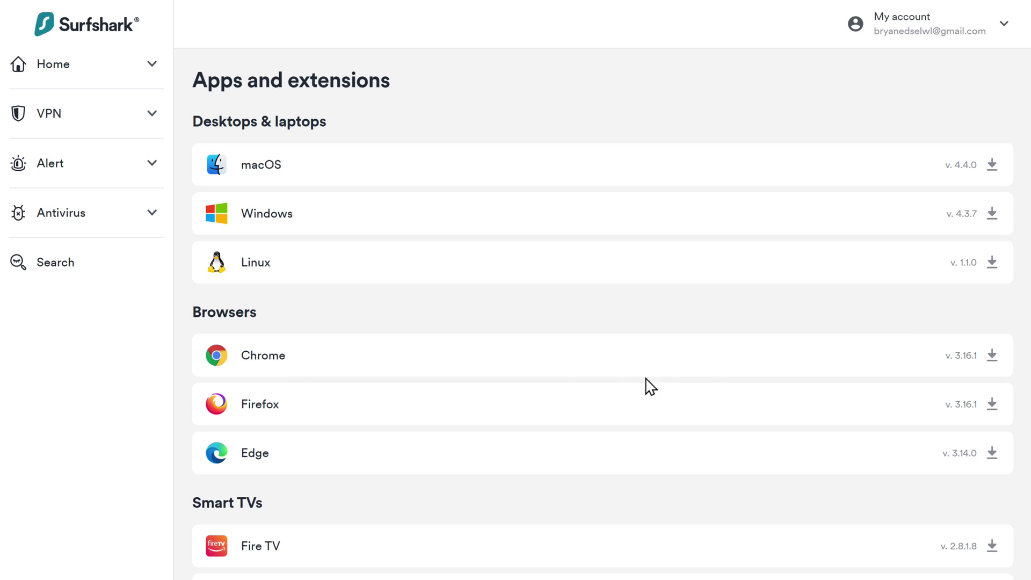
Add the Surfshark VPN Extension to Chrome from the Chrome Web Store
{"action": "left_click", "coordinate": [991, 355]}
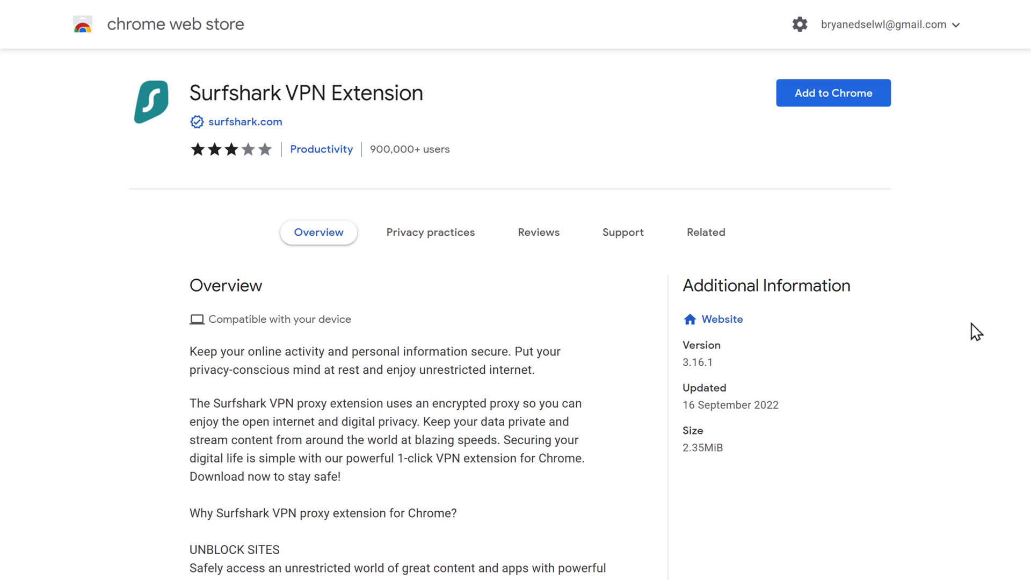
{"action": "left_click", "coordinate": [827, 99]}
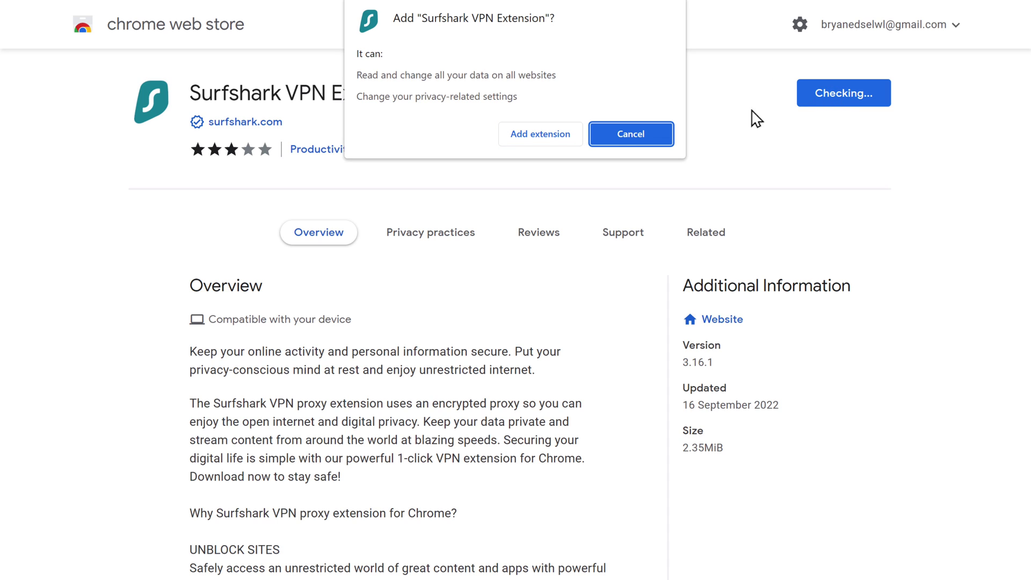
{"action": "left_click", "coordinate": [536, 139]}
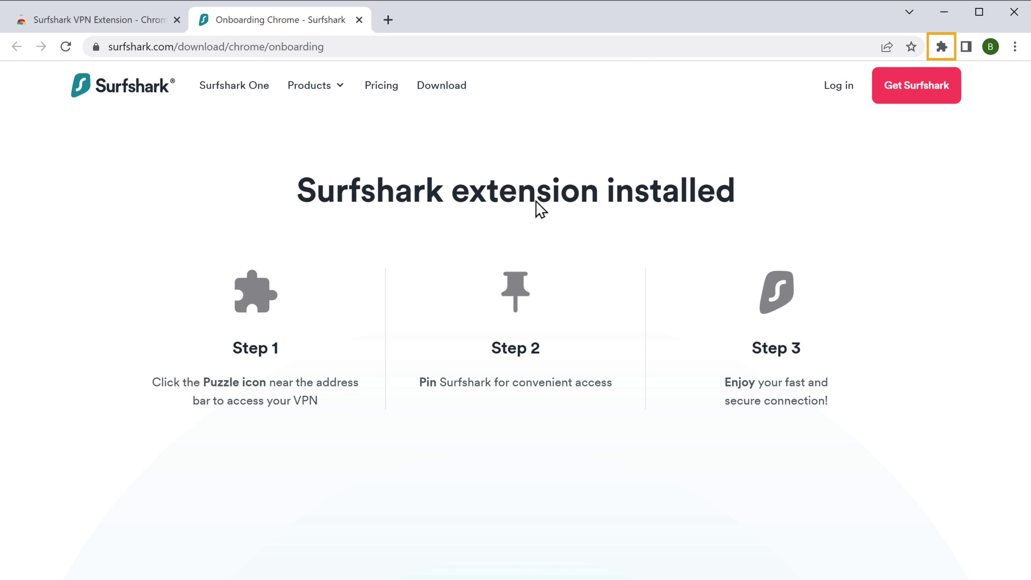
Pin Surfshark VPN Extension from the extensions list and bring up its login screen
{"action": "left_click", "coordinate": [942, 48]}
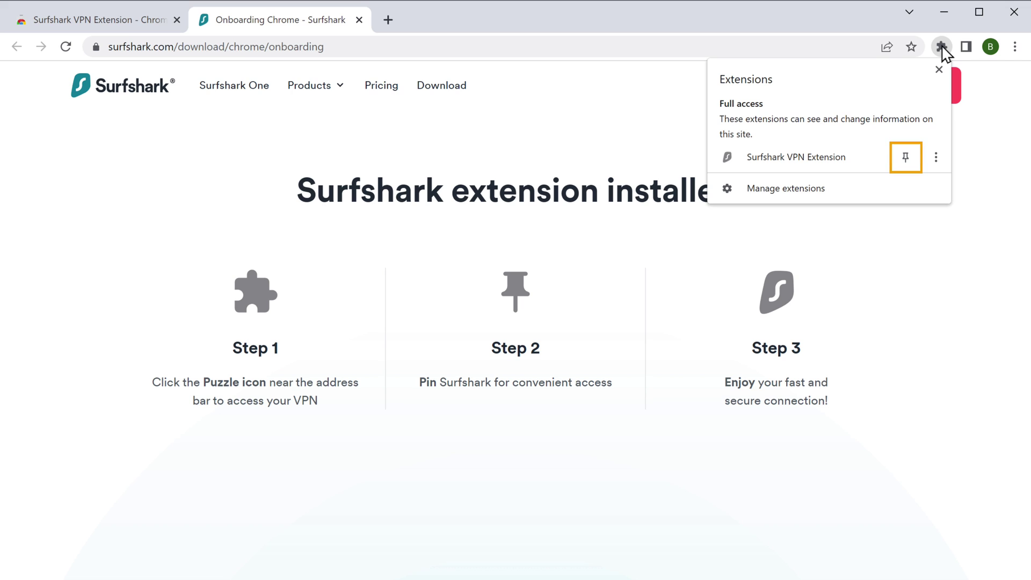
{"action": "left_click", "coordinate": [905, 157]}
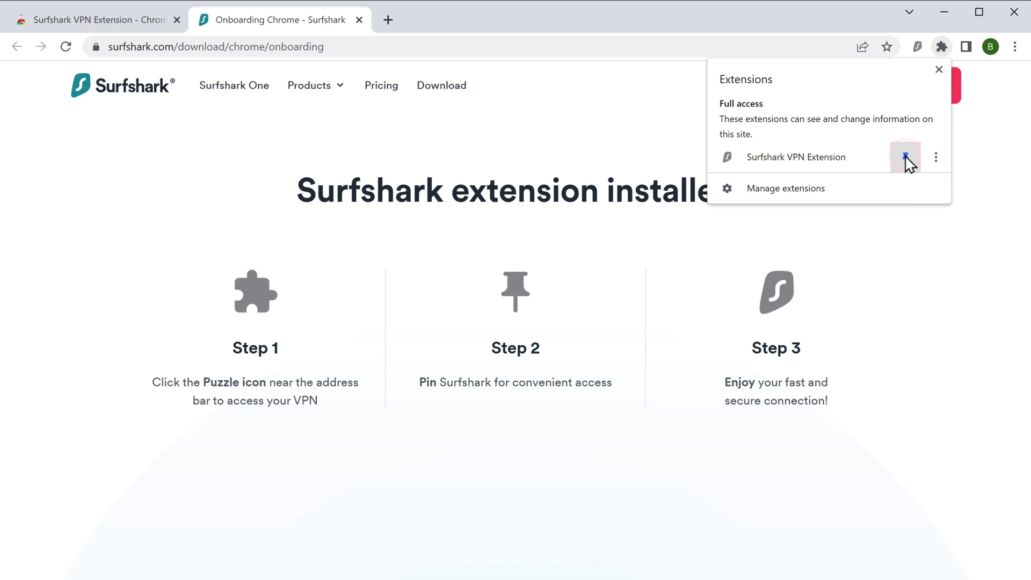
{"action": "key", "text": "Escape"}
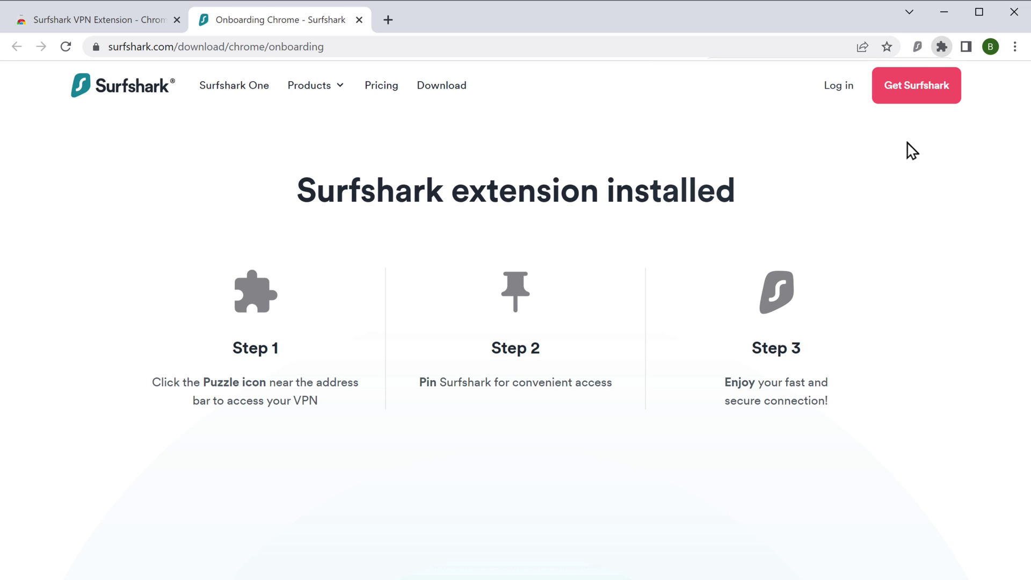
{"action": "left_click", "coordinate": [919, 46]}
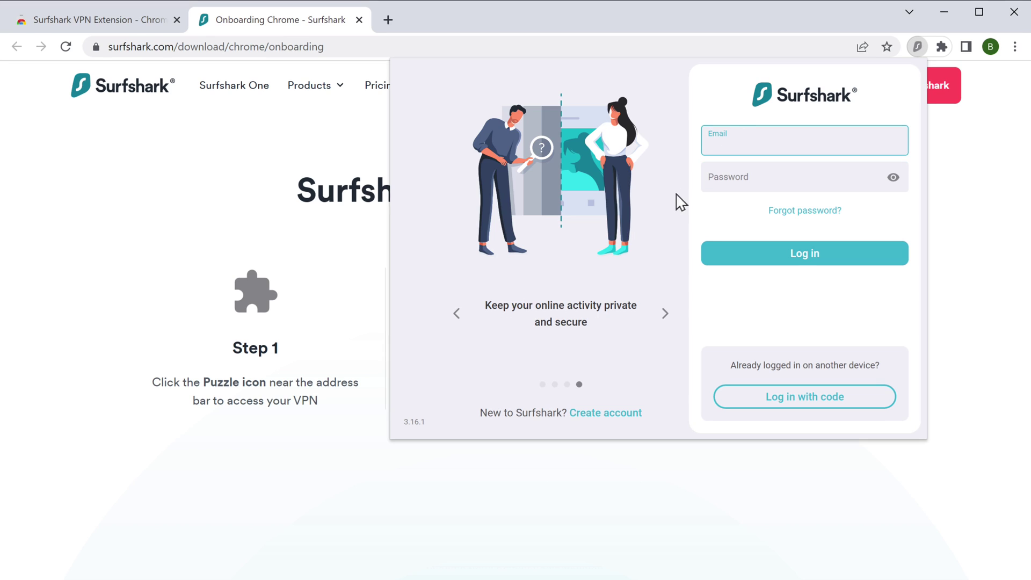
Log in to the Surfshark VPN Extension with the account e-mail and password
{"action": "key", "text": "Tab"}
{"action": "type", "text": "••••••••"}
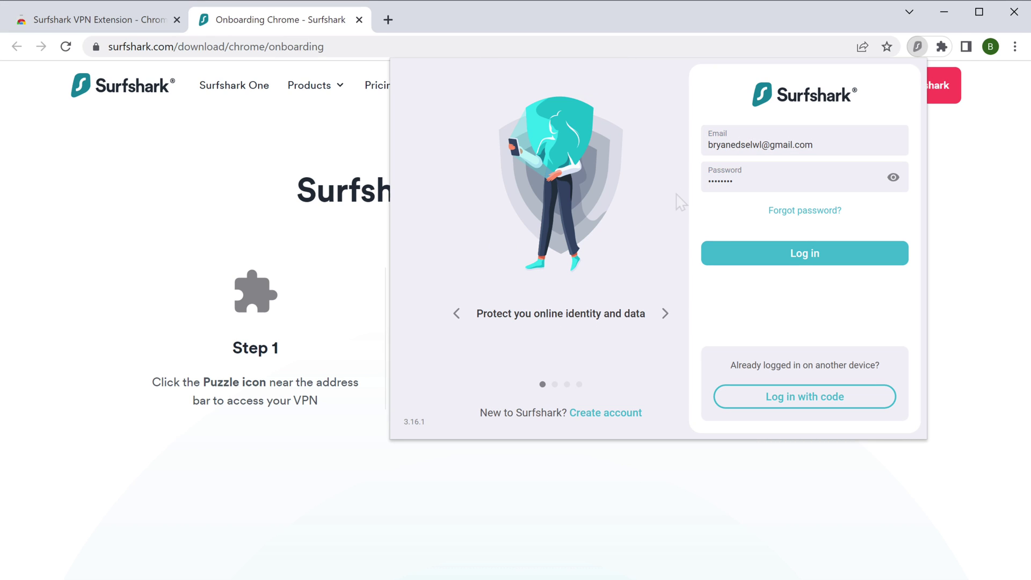
{"action": "left_click", "coordinate": [800, 260]}
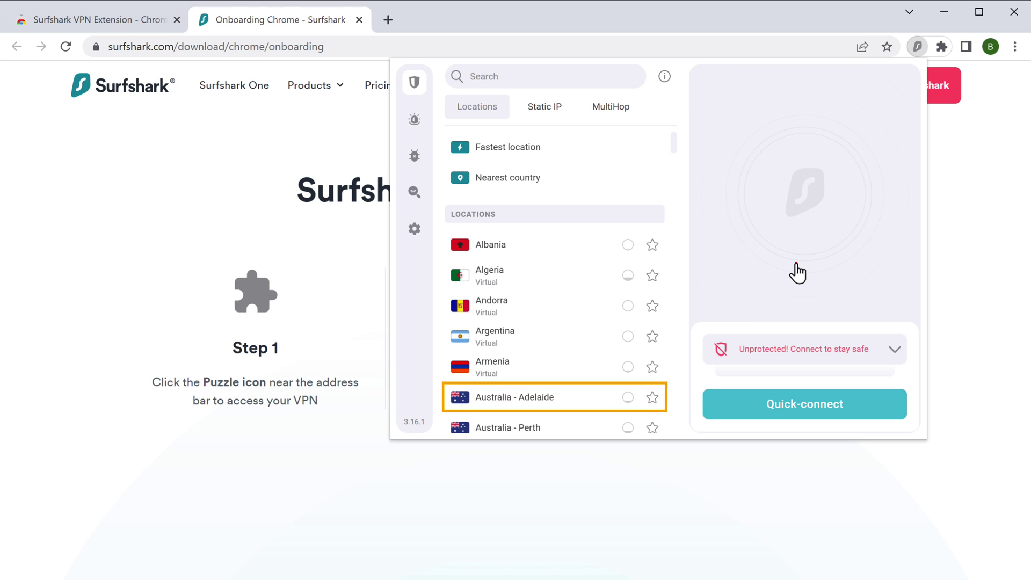
Connect to the Australia - Adelaide server and show the connection details with the IP address
{"action": "left_click", "coordinate": [797, 263]}
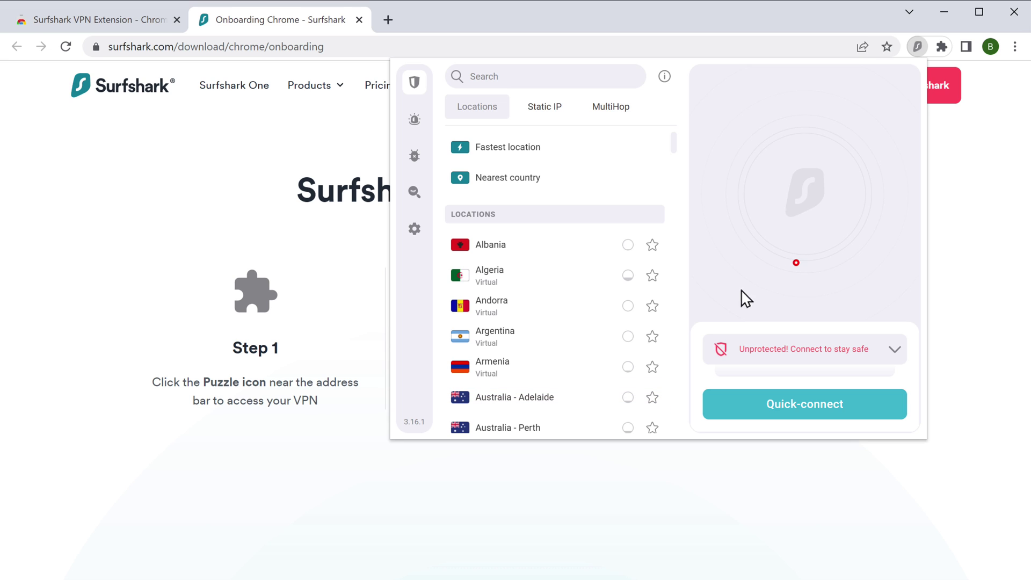
{"action": "left_click", "coordinate": [501, 403]}
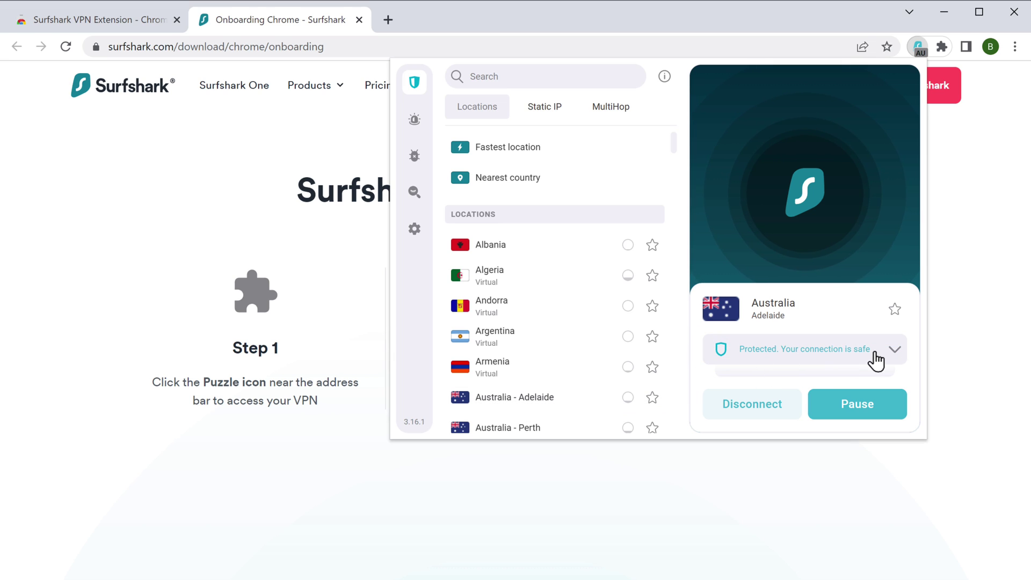
{"action": "left_click", "coordinate": [894, 349]}
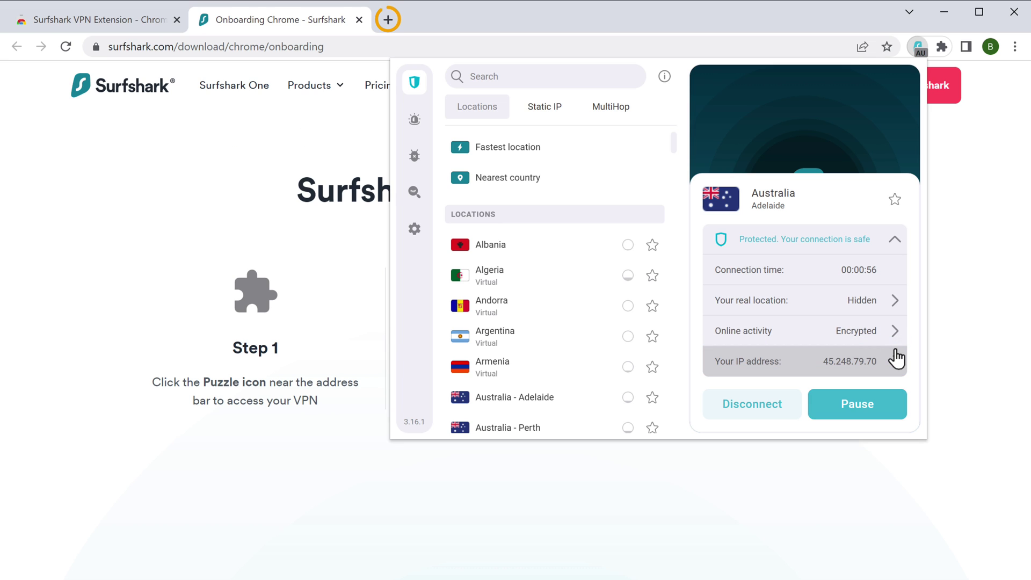
Search 'What Is My IP' in a new tab to confirm the public IP is 45.248.79.70
{"action": "left_click", "coordinate": [388, 19]}
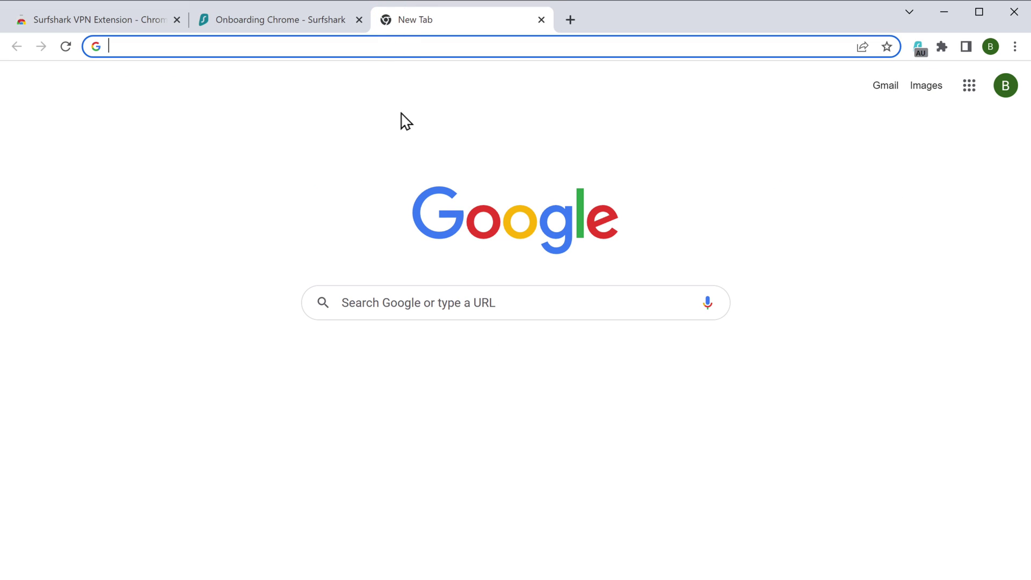
{"action": "type", "text": "What Is My IP"}
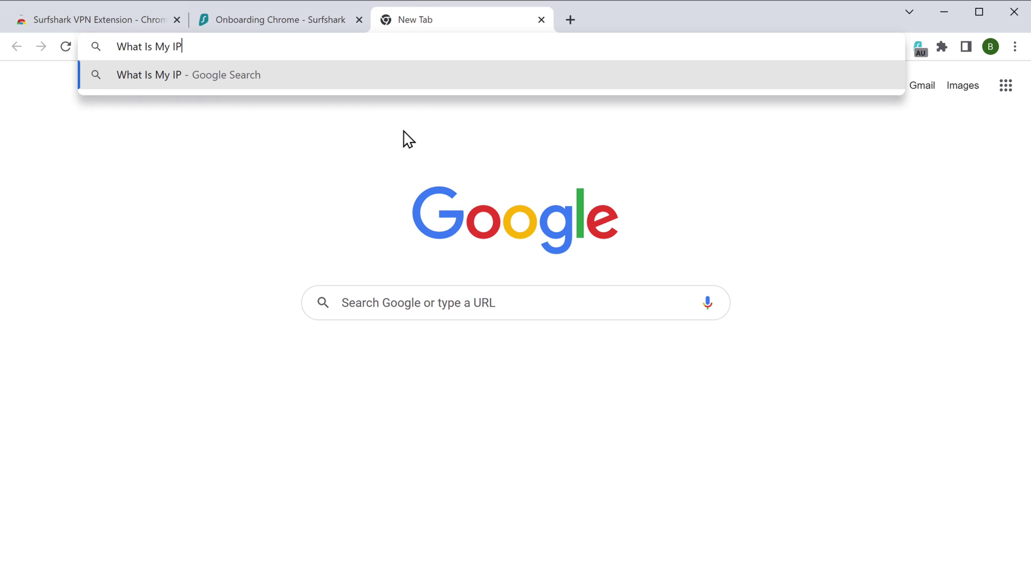
{"action": "key", "text": "Return"}
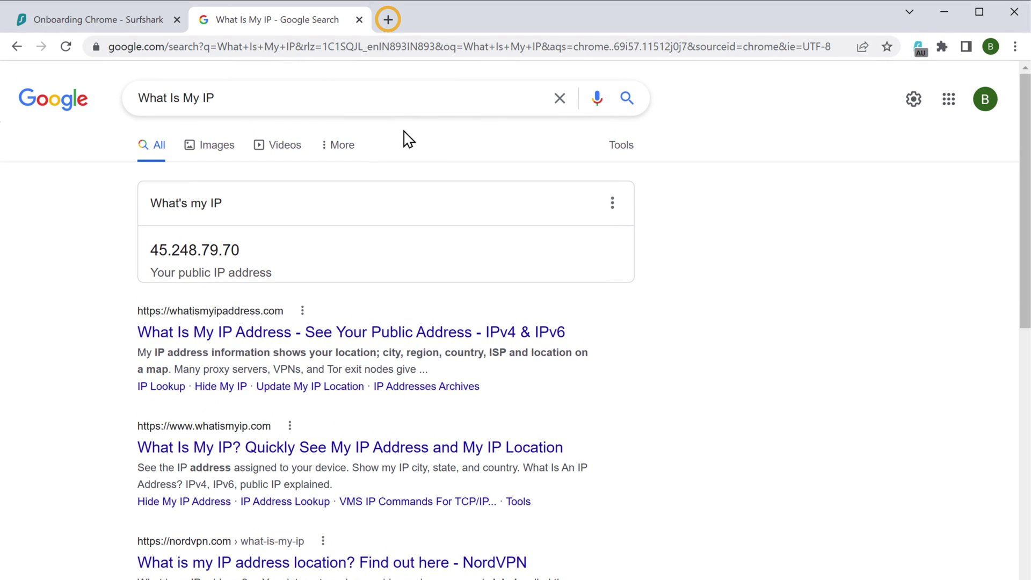
{"action": "left_click", "coordinate": [388, 20]}
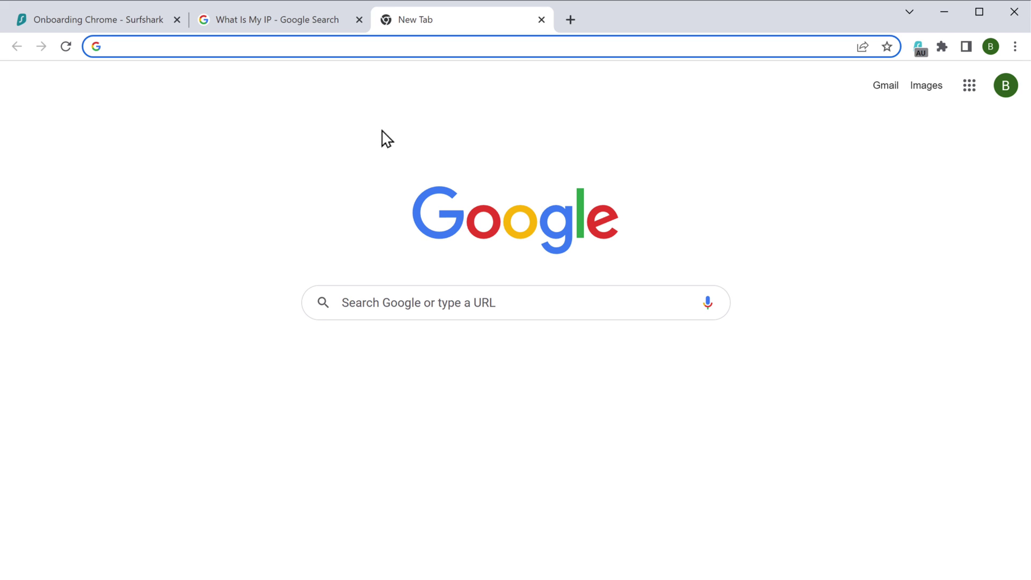
Run a speedtest.net test through the VPN, getting about 71.54 download and 89.59 upload
{"action": "type", "text": "speedtest.net"}
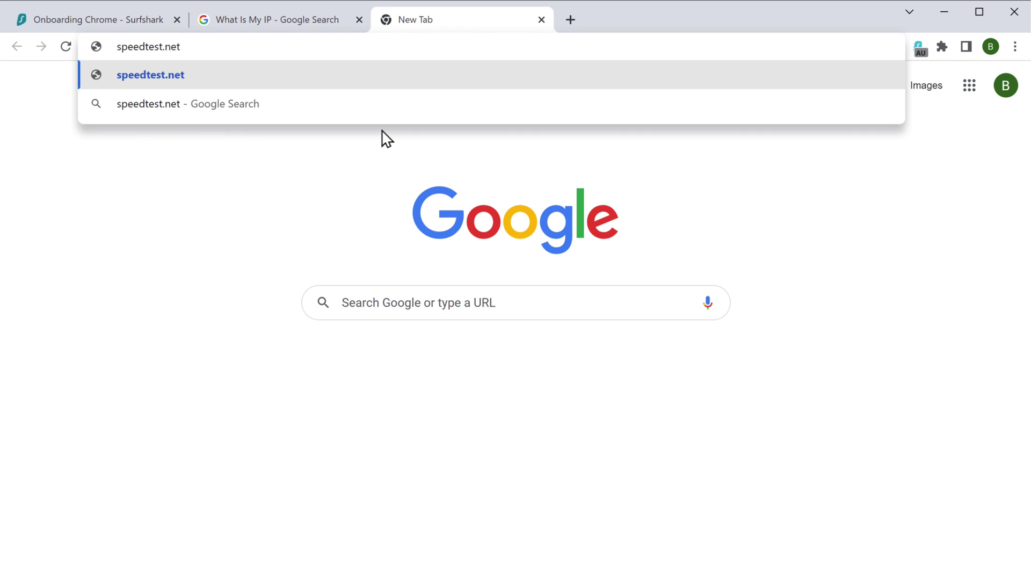
{"action": "key", "text": "Return"}
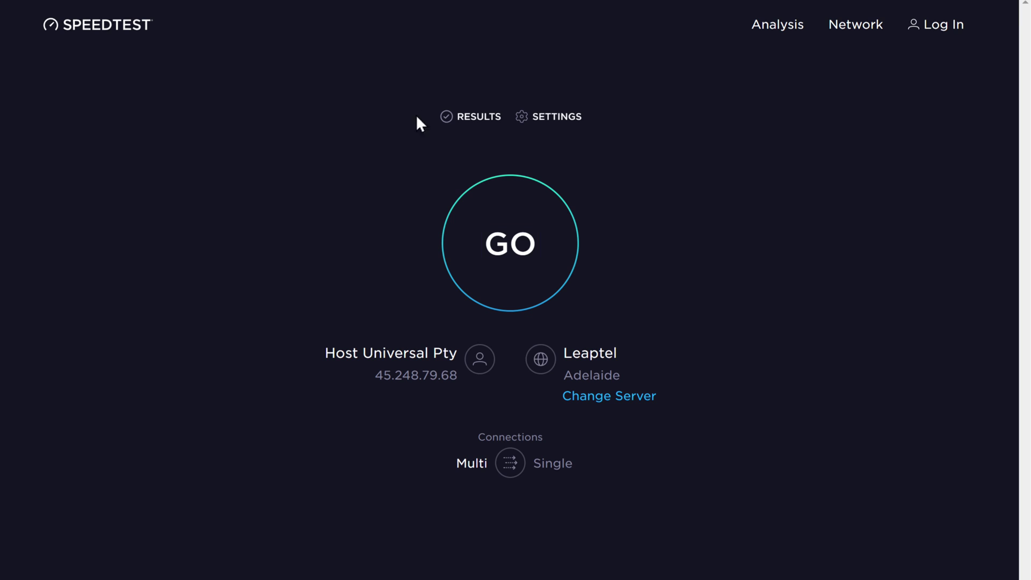
{"action": "left_click", "coordinate": [511, 259]}
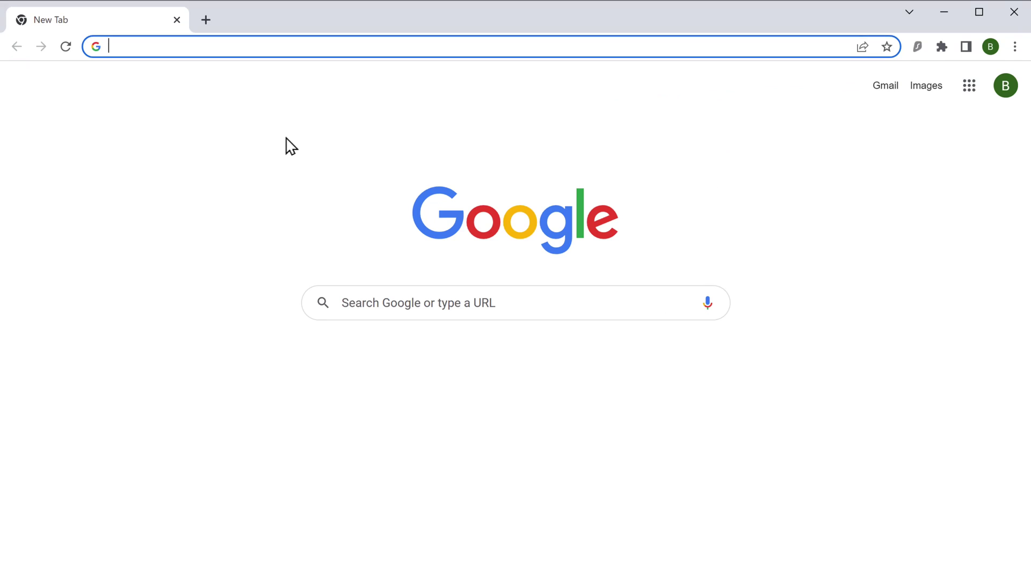
Load netflix.com, which shows the India home page, and check the Surfshark panel's unprotected status
{"action": "type", "text": "netfl"}
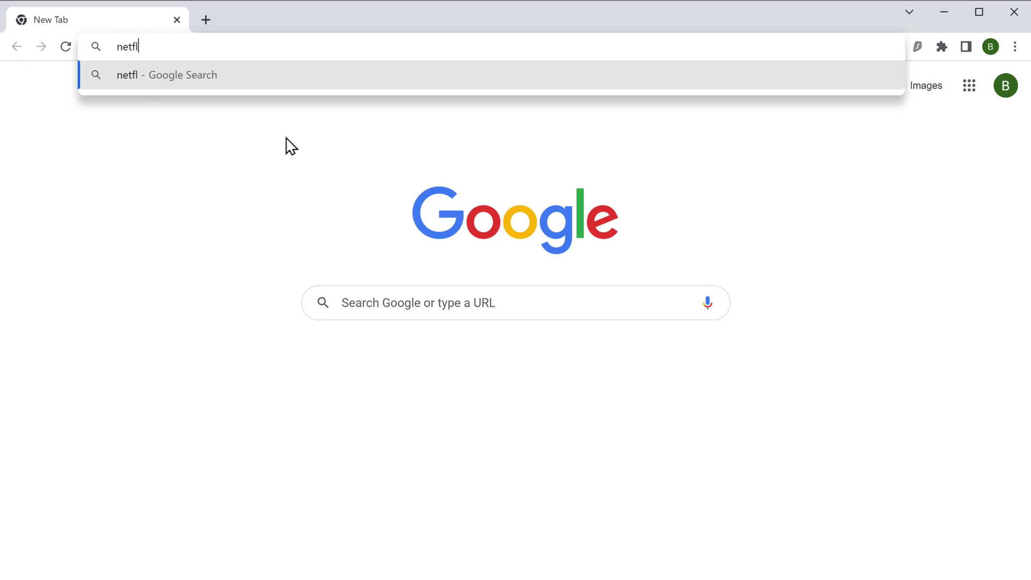
{"action": "type", "text": "ix.com"}
{"action": "key", "text": "Return"}
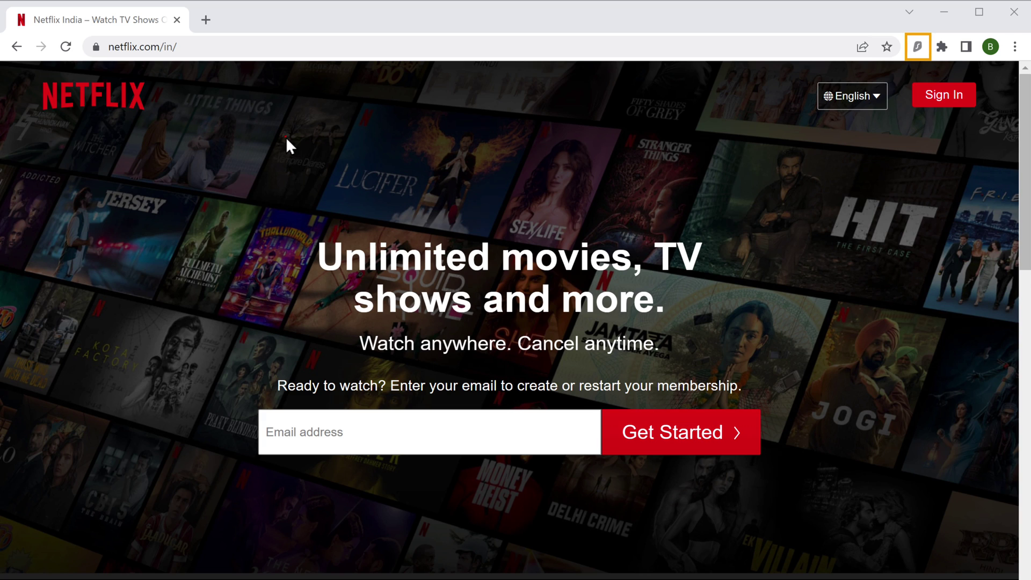
{"action": "left_click", "coordinate": [916, 46]}
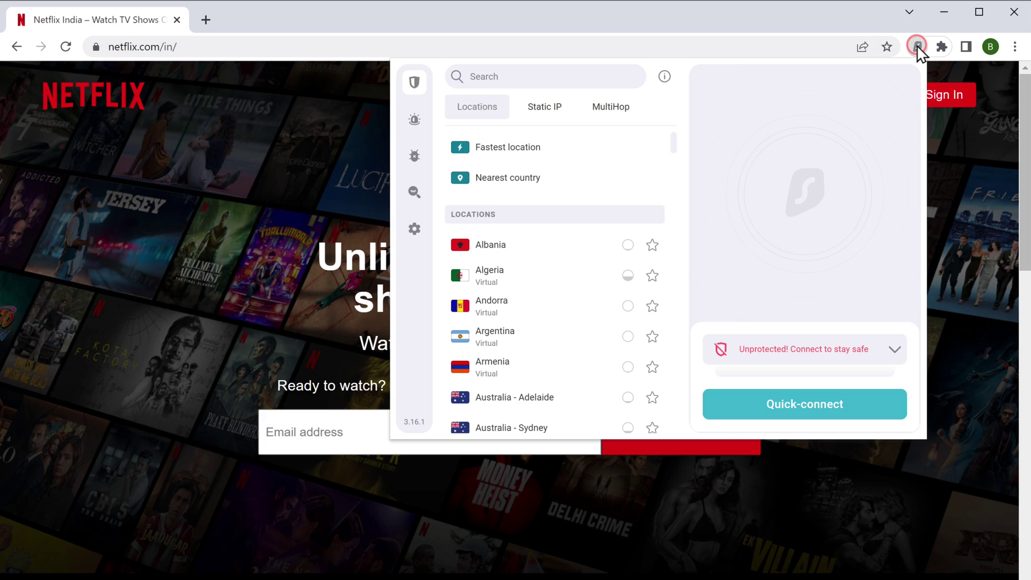
Connect the Surfshark extension to United Kingdom – London and confirm the status reads Protected
{"action": "left_click", "coordinate": [894, 352]}
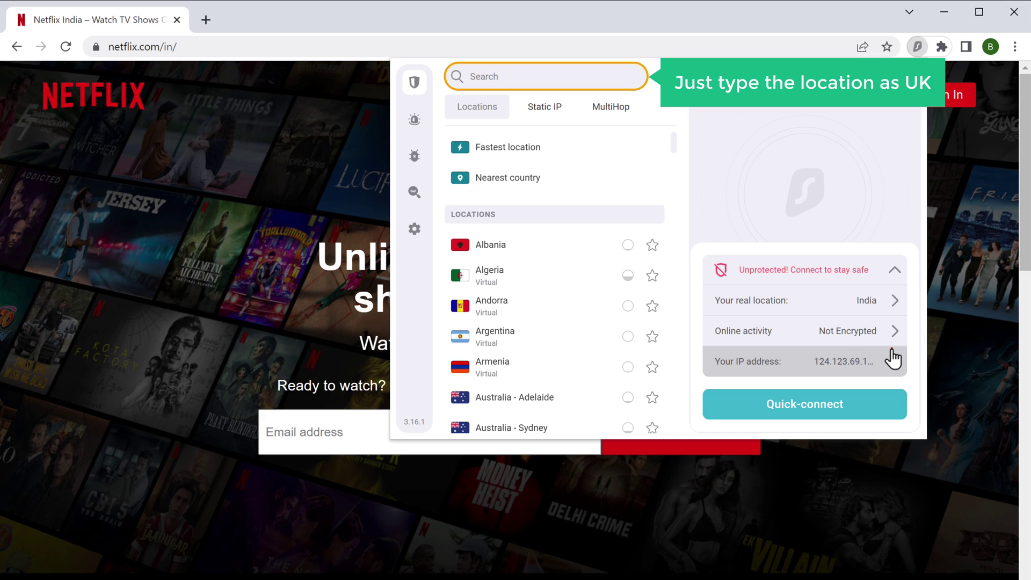
{"action": "type", "text": "UK"}
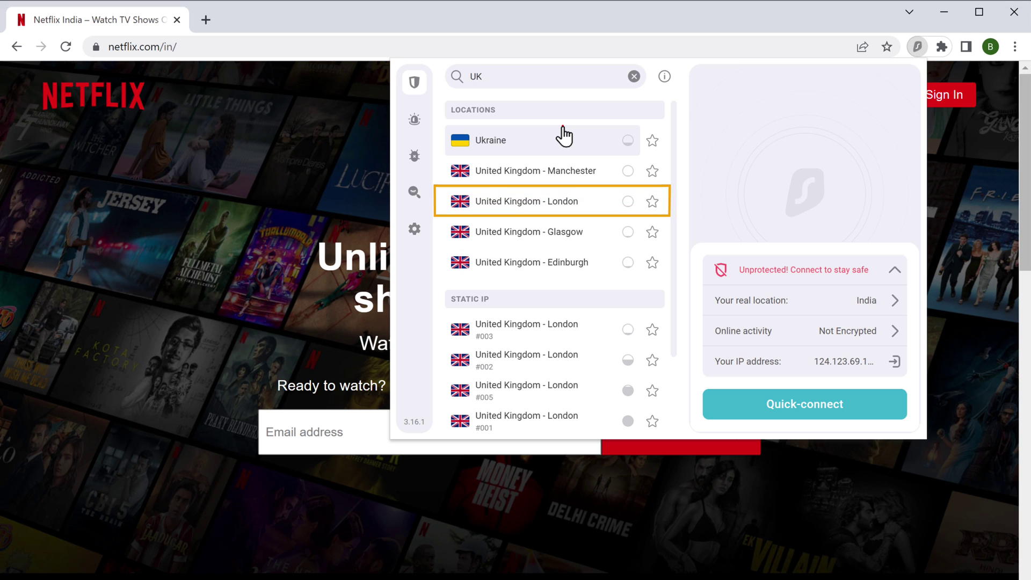
{"action": "left_click", "coordinate": [511, 210]}
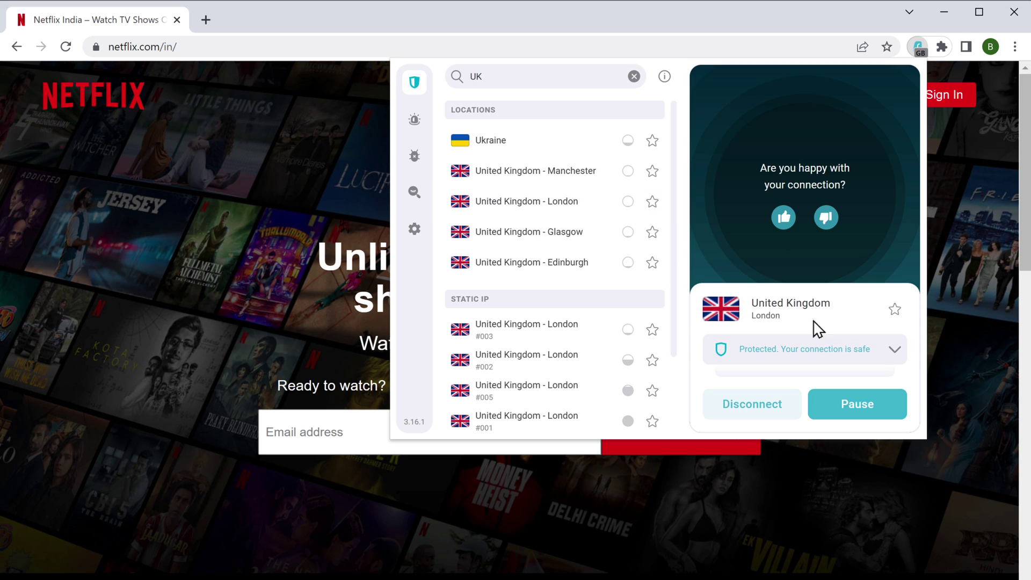
{"action": "left_click", "coordinate": [894, 350]}
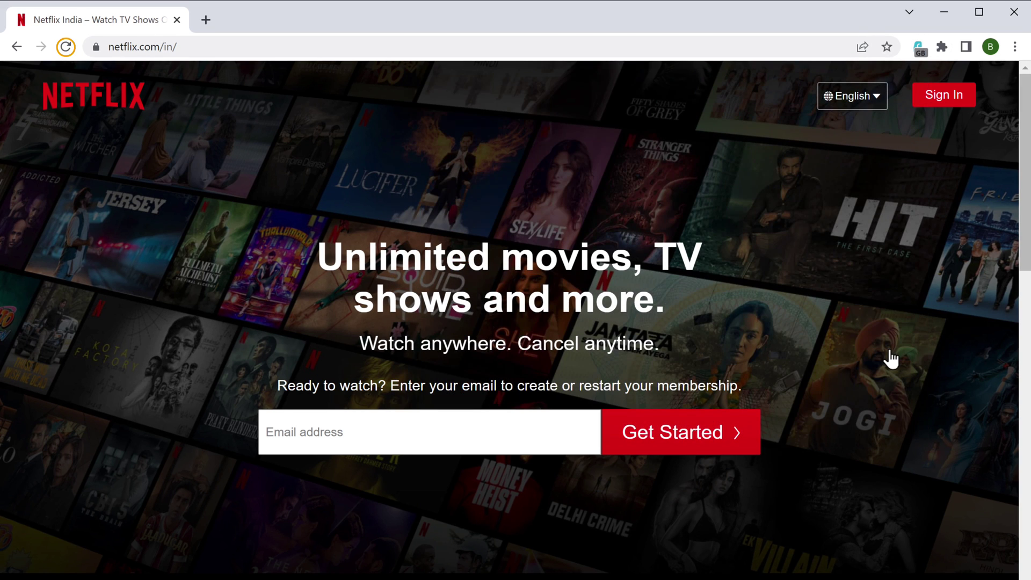
Reload Netflix so it switches to the United Kingdom site at netflix.com/gb
{"action": "left_click", "coordinate": [66, 47]}
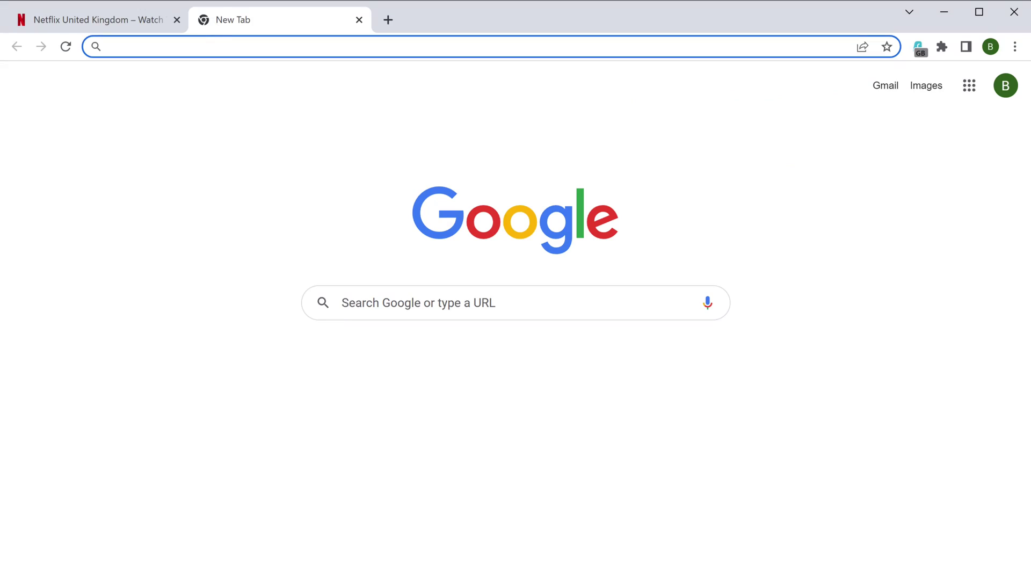
Load nytimes.com and scroll through the homepage to look over its banner ads
{"action": "type", "text": "newyorktimes.com"}
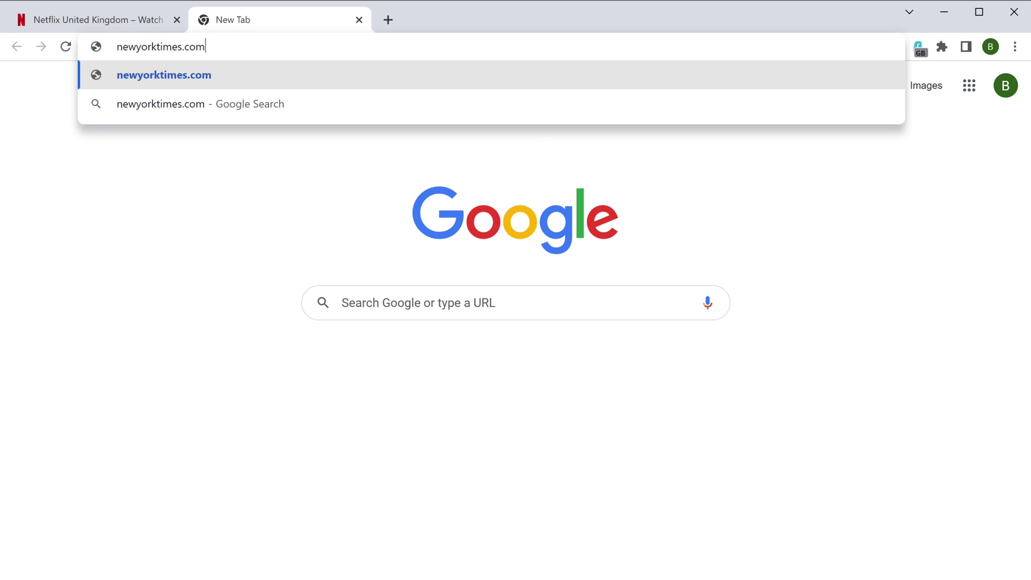
{"action": "key", "text": "Return"}
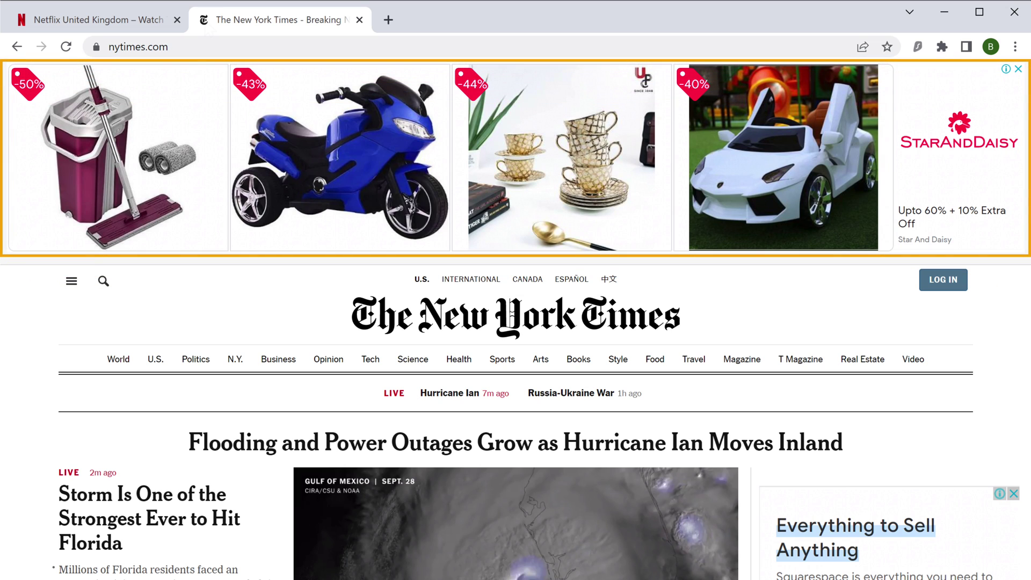
{"action": "scroll", "coordinate": [515, 290], "scroll_direction": "down", "scroll_amount": 15}
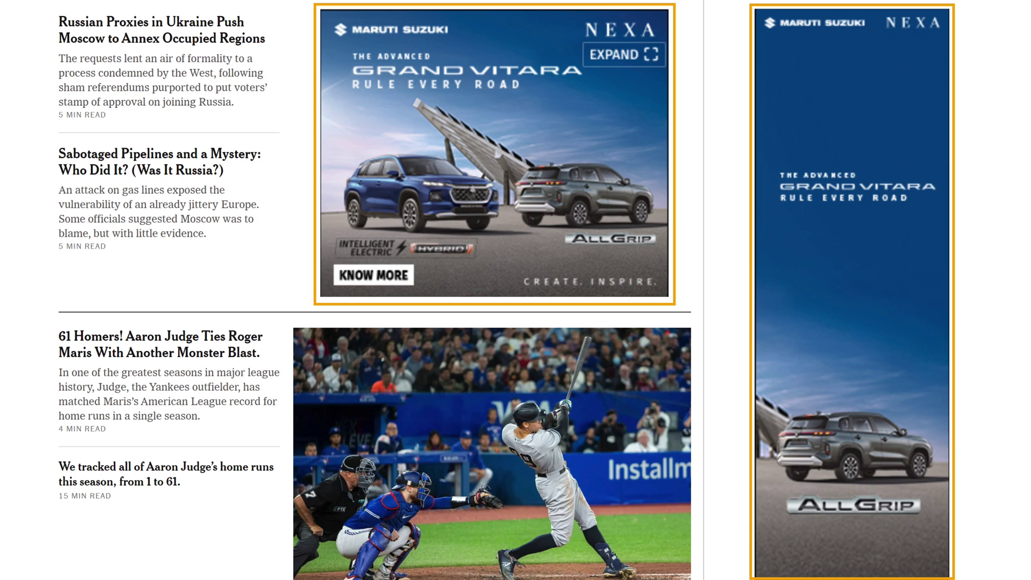
{"action": "scroll", "coordinate": [515, 290], "scroll_direction": "down", "scroll_amount": 4}
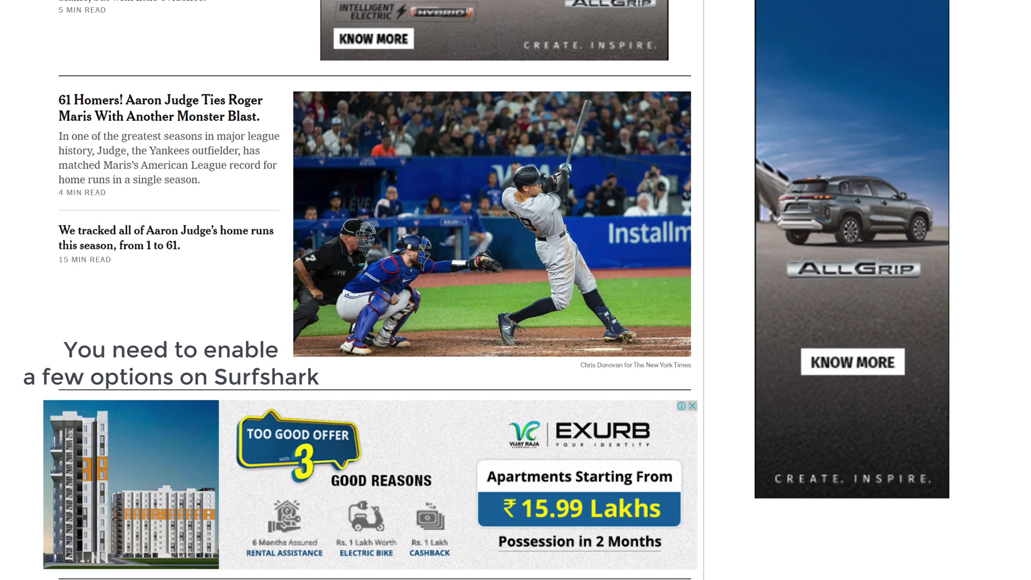
{"action": "scroll", "coordinate": [516, 290], "scroll_direction": "up", "scroll_amount": 15}
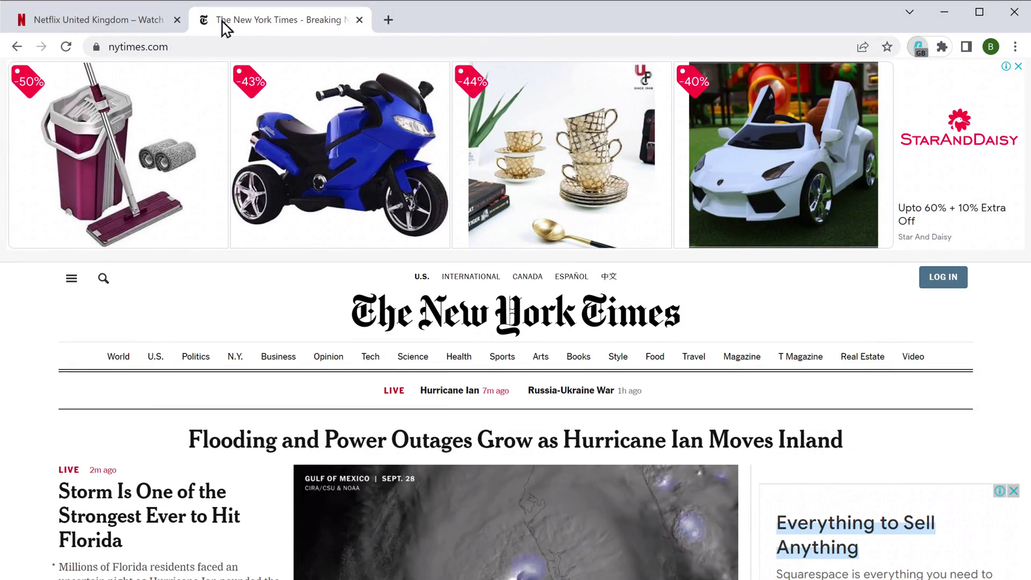
Turn on CleanWeb ad blocking in the Surfshark extension's VPN settings
{"action": "left_click", "coordinate": [920, 48]}
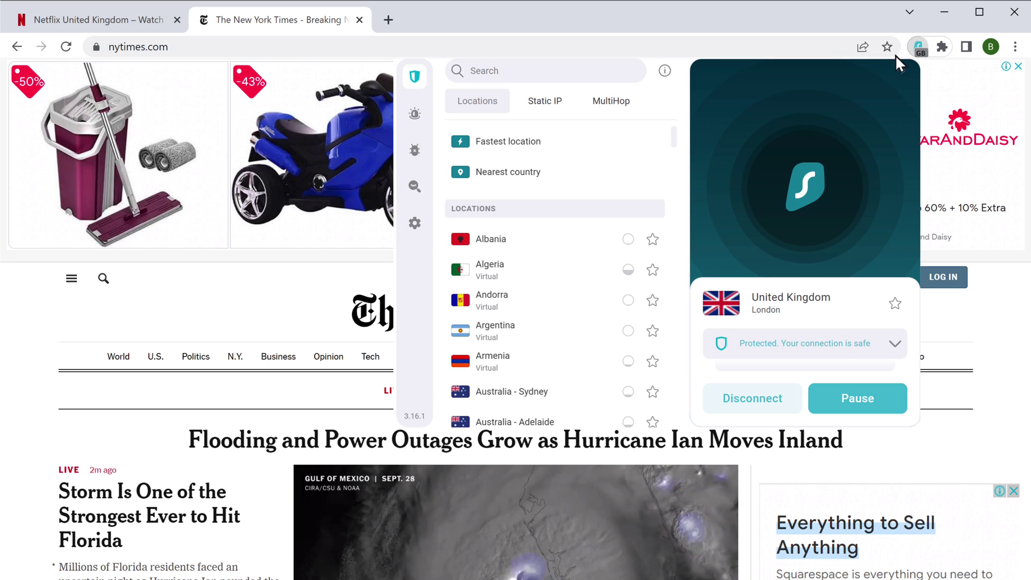
{"action": "left_click", "coordinate": [414, 224]}
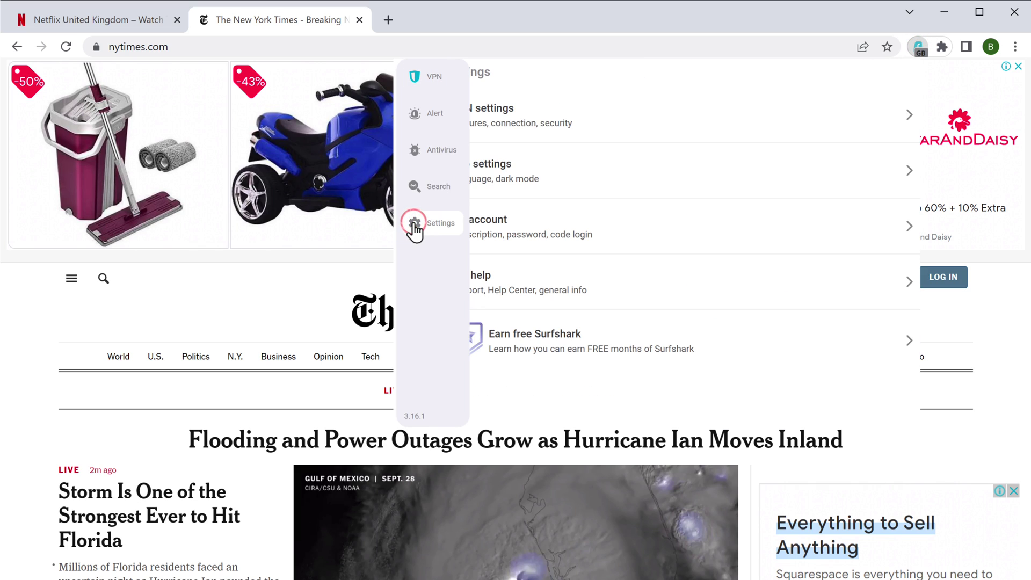
{"action": "left_click", "coordinate": [488, 124]}
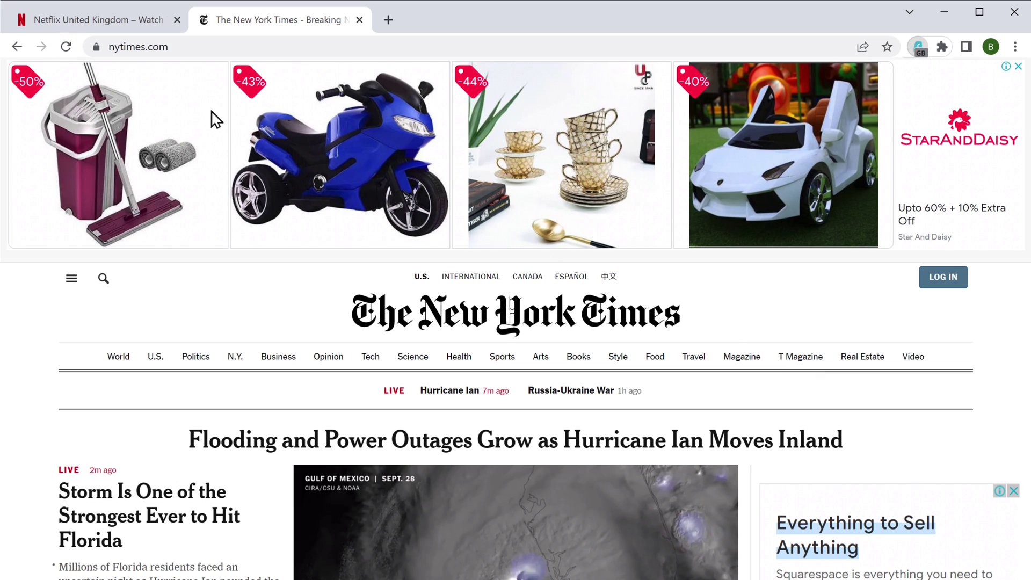
Reload nytimes.com and scroll the homepage to confirm the banner ads are gone
{"action": "left_click", "coordinate": [67, 49]}
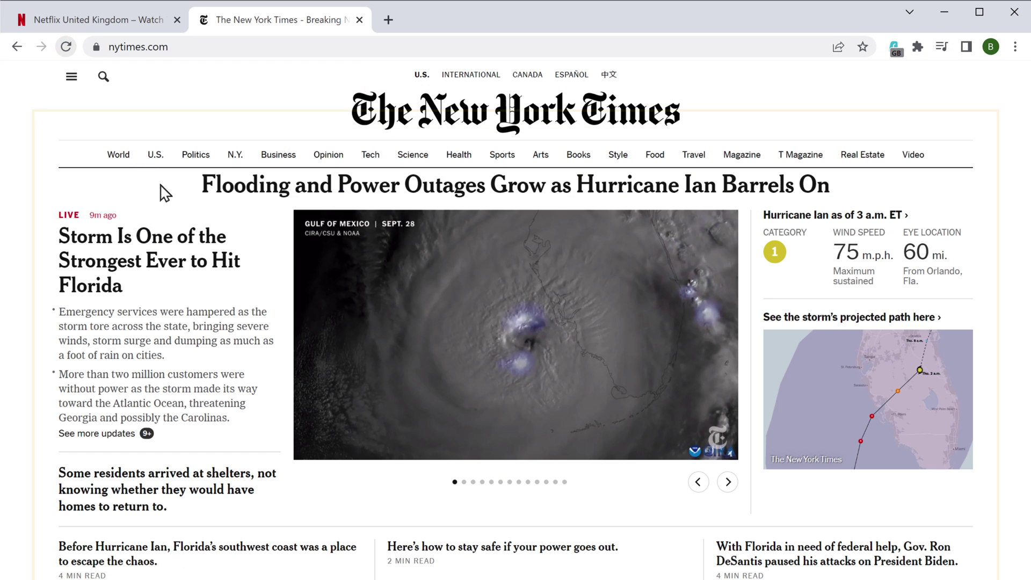
{"action": "scroll", "coordinate": [515, 290], "scroll_direction": "down", "scroll_amount": 8}
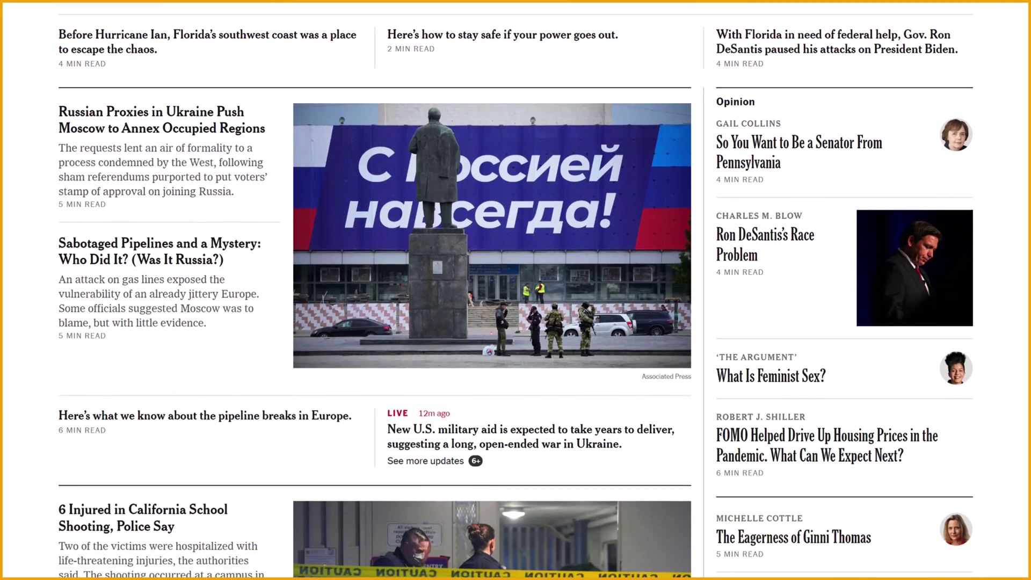
{"action": "scroll", "coordinate": [516, 289], "scroll_direction": "up", "scroll_amount": 8}
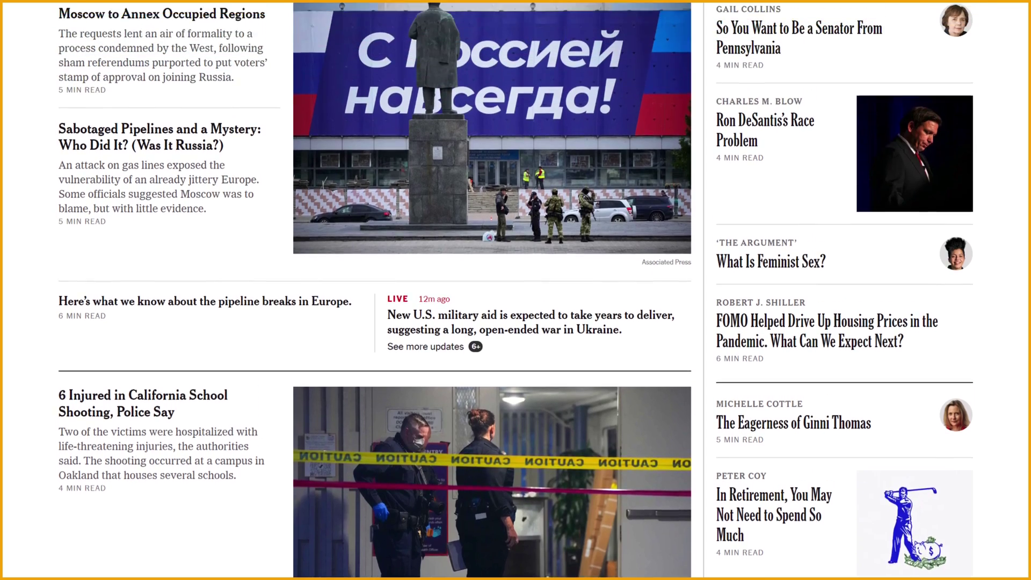